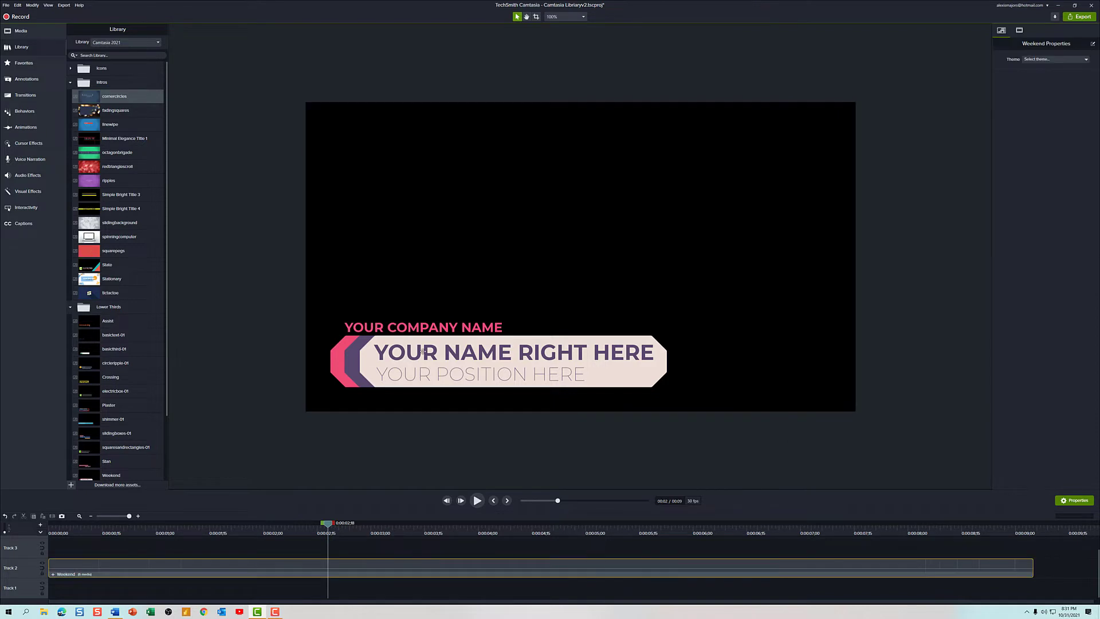
- Replace the name line of the Weekend lower third with "Intro to Library"
double_click(438, 351)
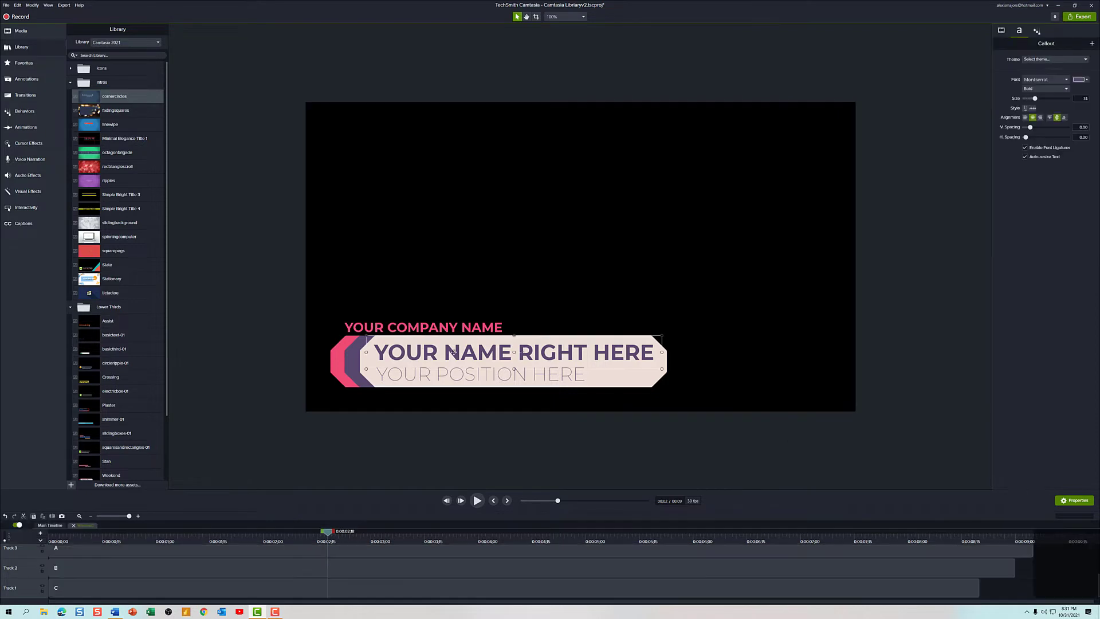
double_click(491, 352)
type("Intro to Li")
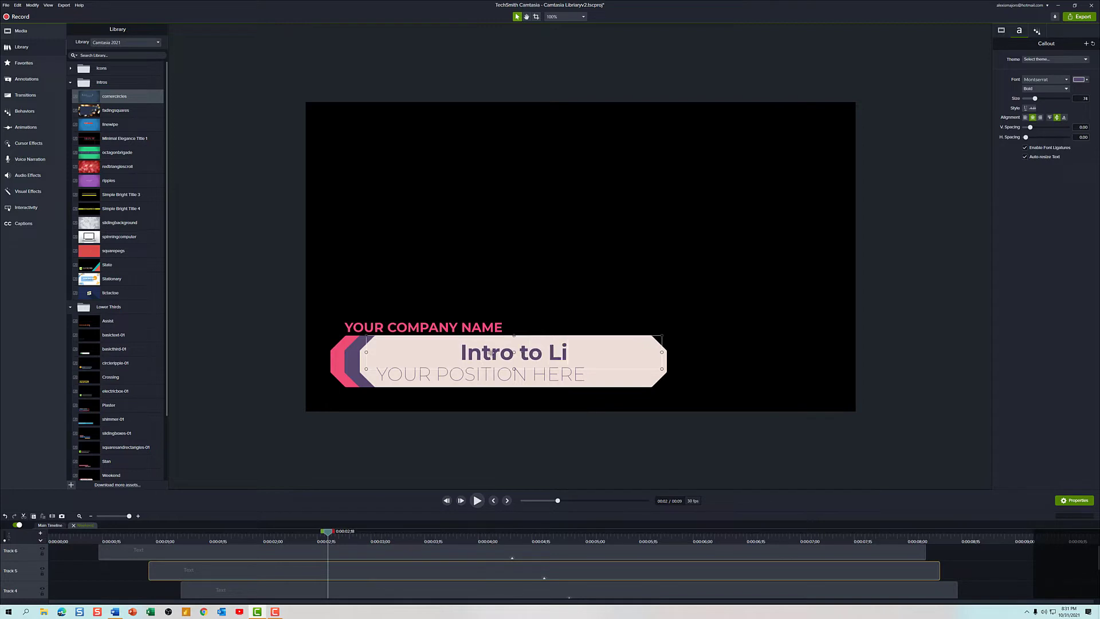
type("brary")
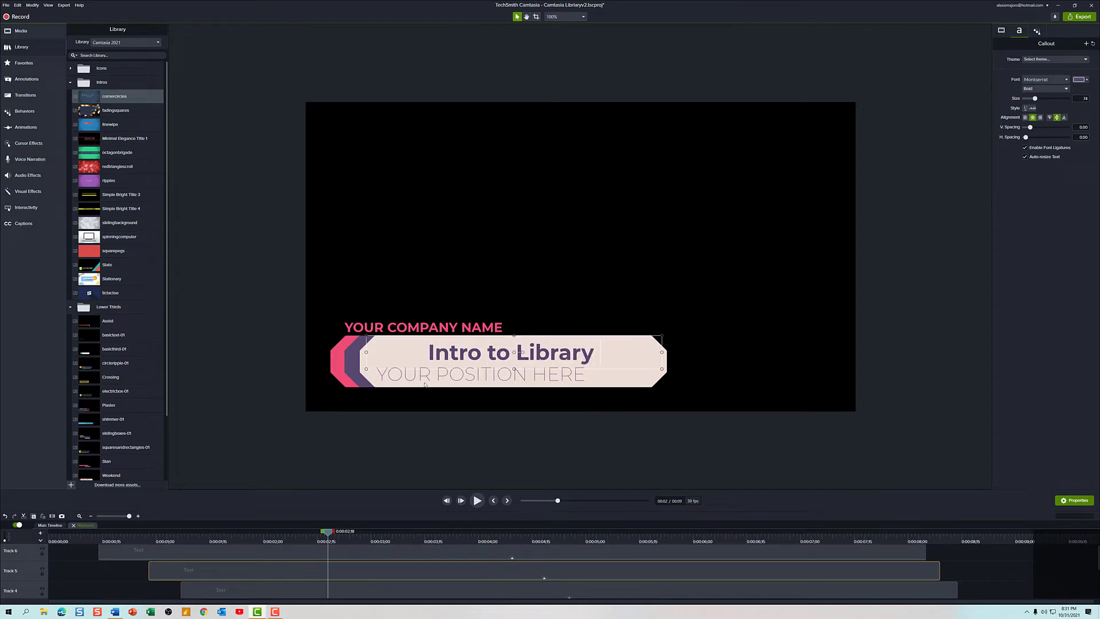
- Replace the lower third's position line with "Camtasia 2021" and remove the company name line
left_click(425, 376)
type("Cam")
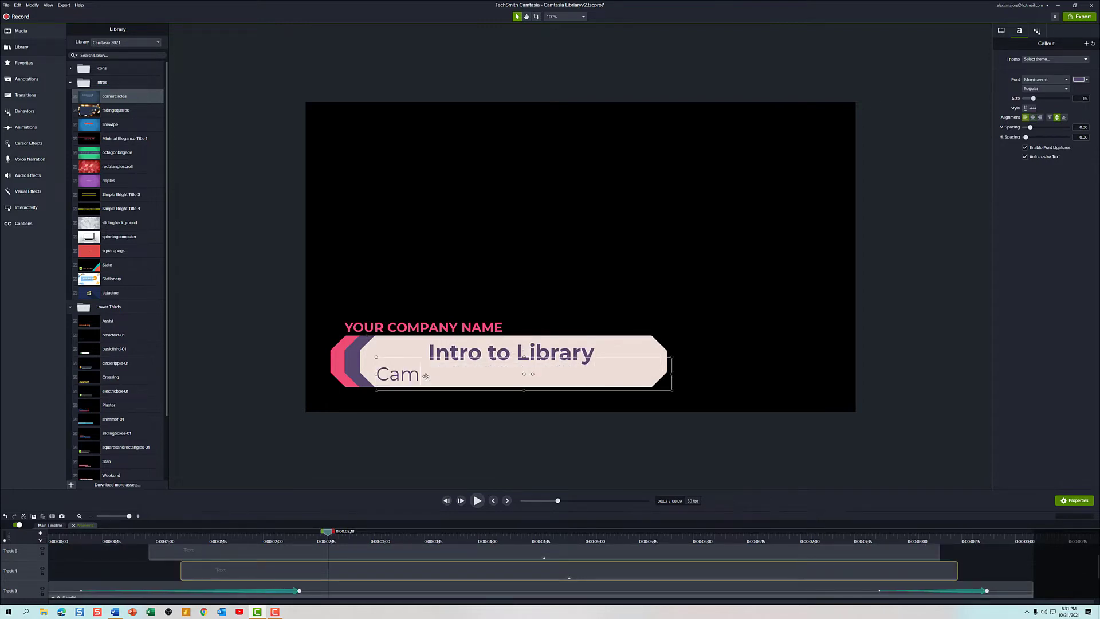
type("tasia 2021")
left_click(481, 315)
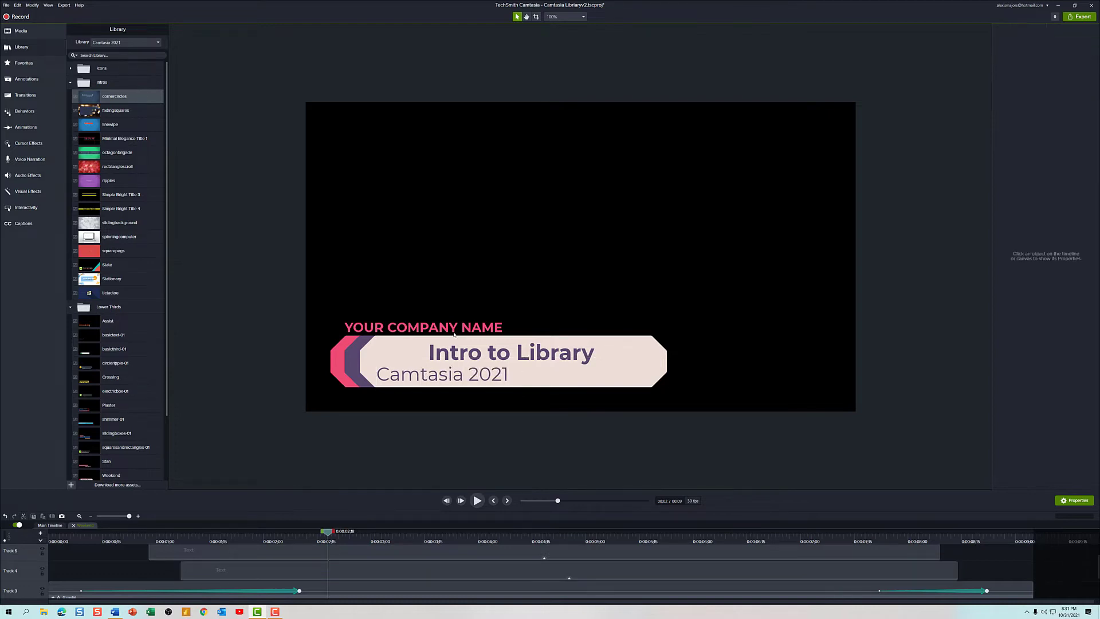
left_click(452, 328)
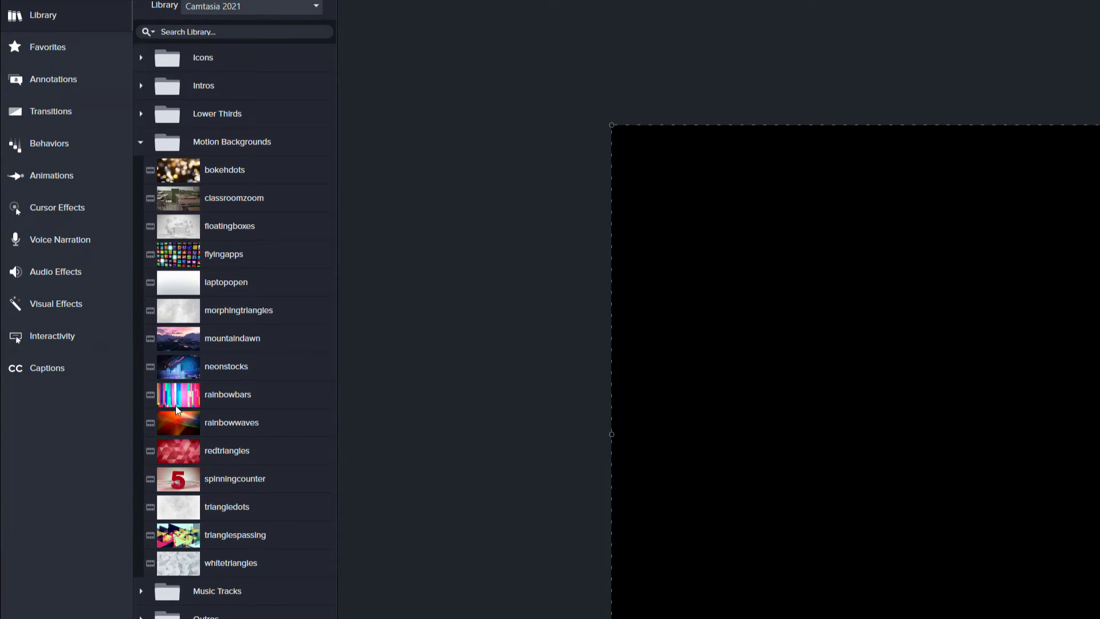
- Add the morphingtriangles motion background beneath the lower third on the timeline and play back the result
left_click_drag(180, 310, 178, 581)
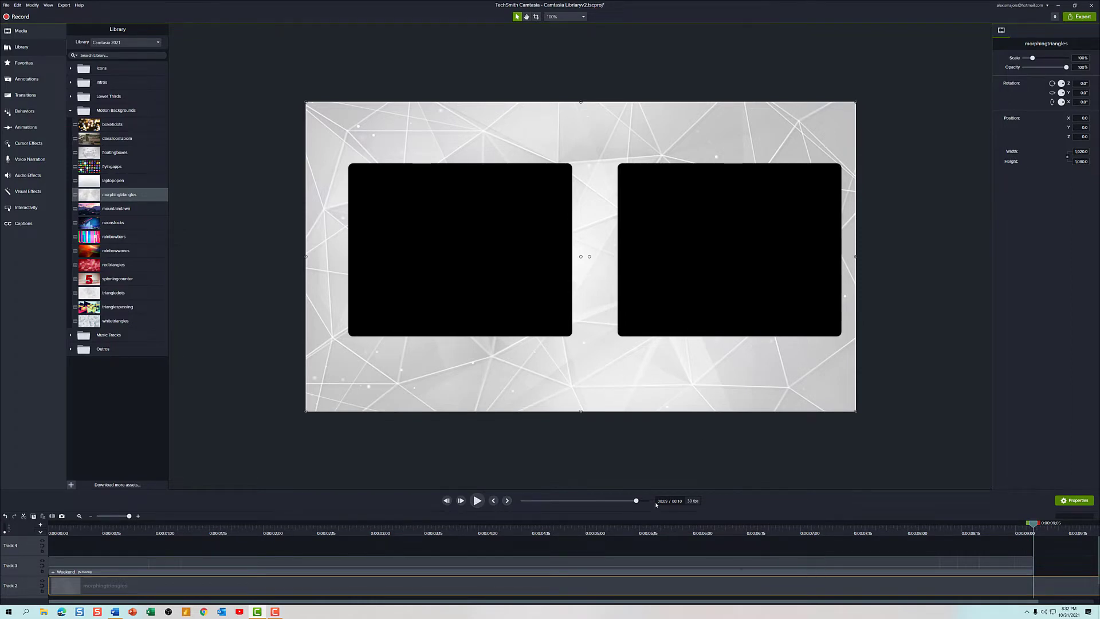
left_click(478, 500)
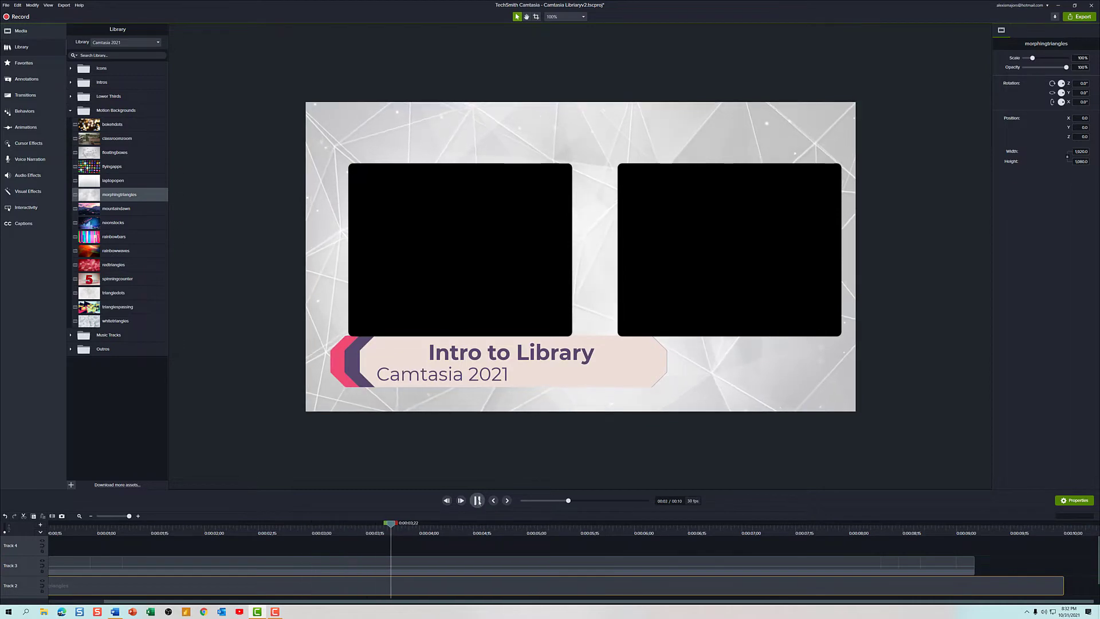
left_click(477, 500)
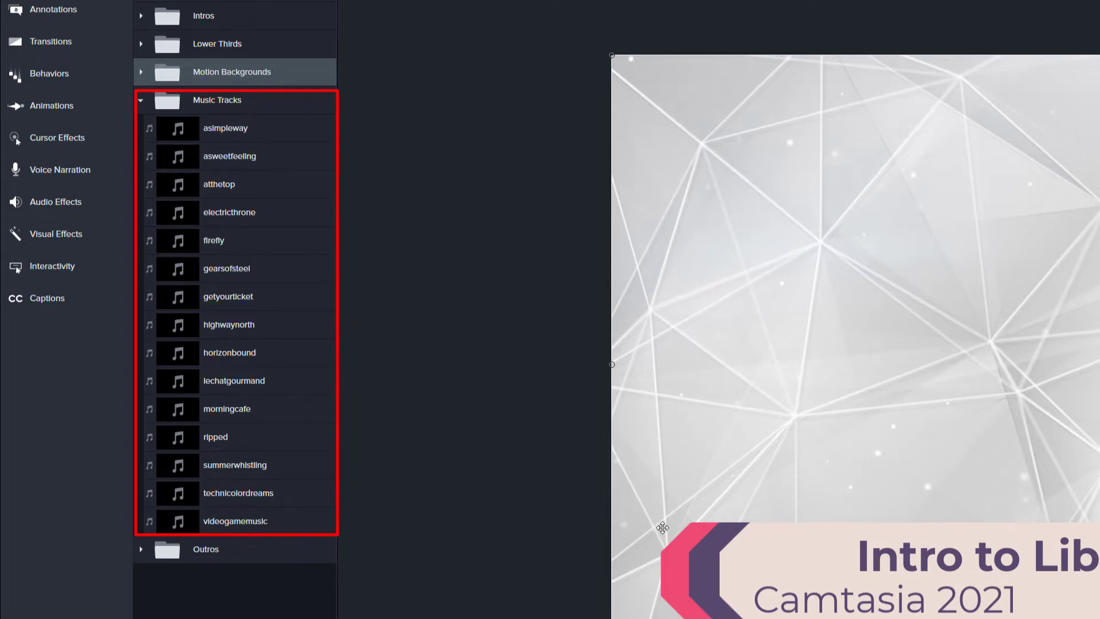
- Preview the horizonbound music track from the library, and close the preview
double_click(218, 352)
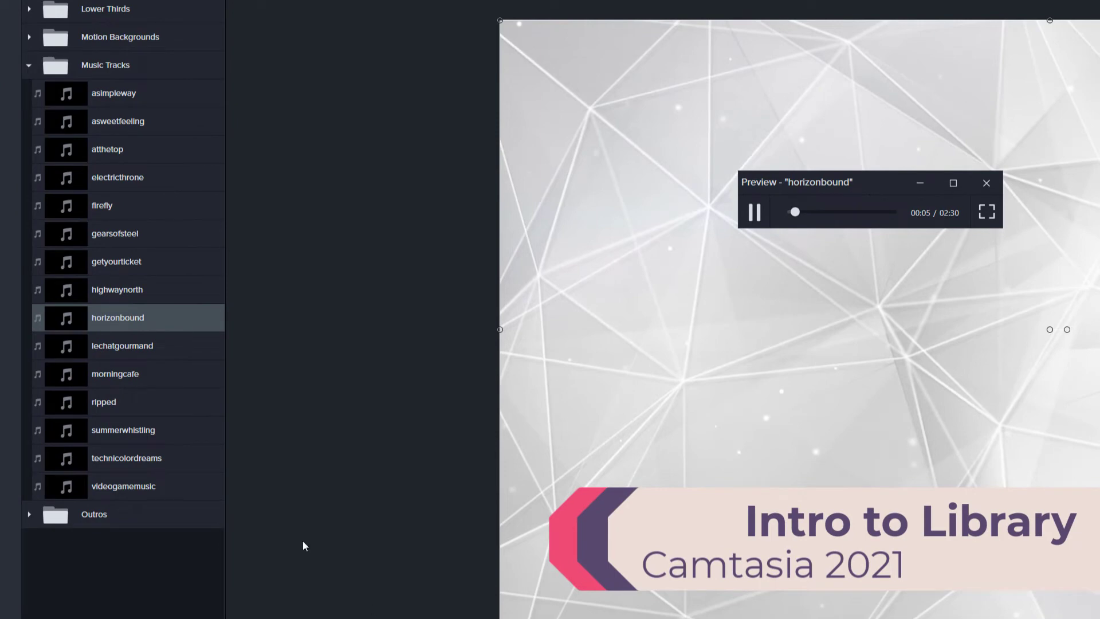
left_click(754, 212)
left_click(987, 183)
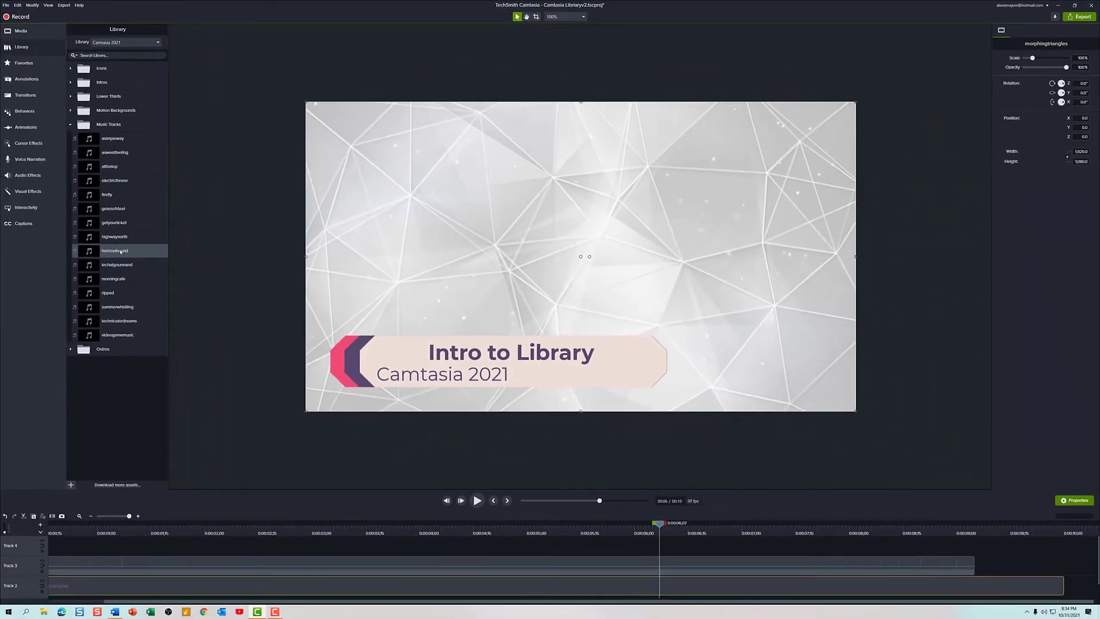
- Add the horizonbound music track to the timeline and lower its gain
left_click_drag(114, 251, 98, 544)
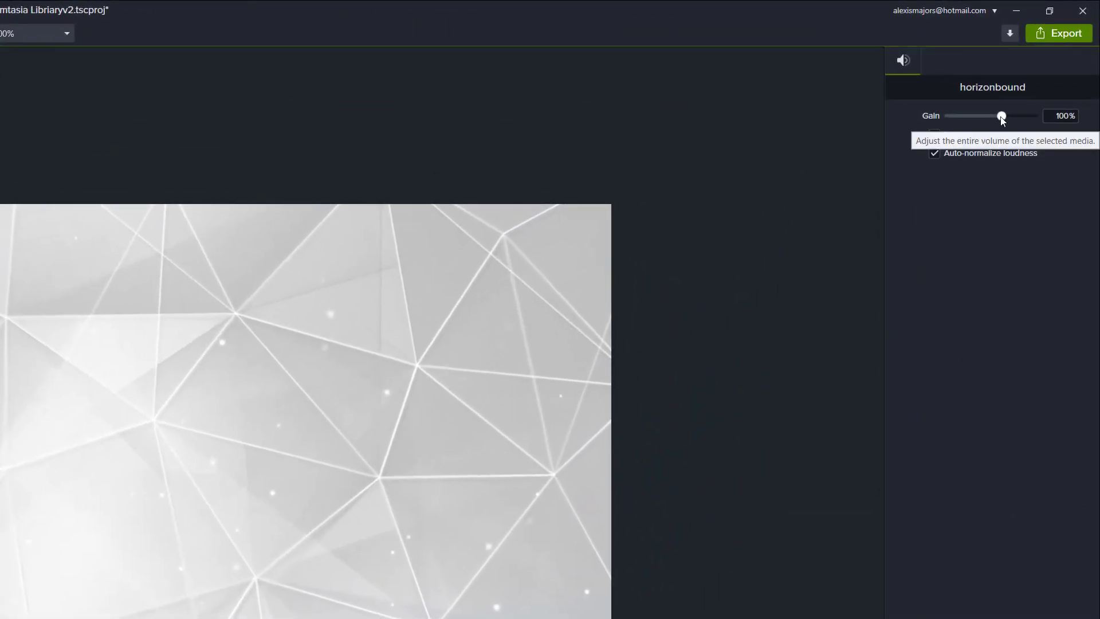
left_click_drag(1000, 116, 960, 121)
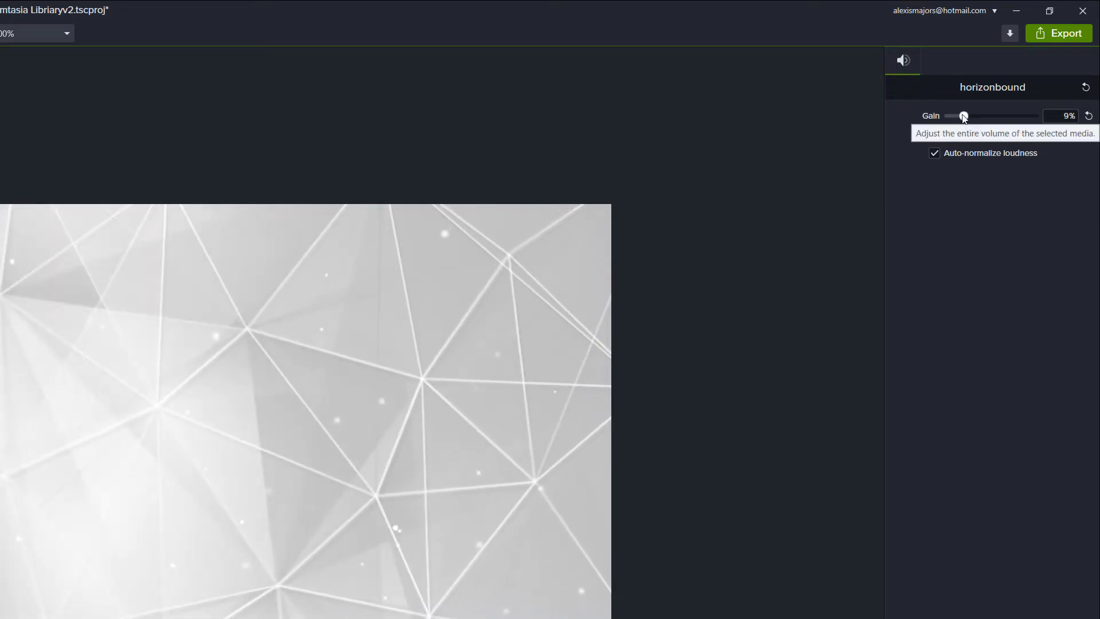
left_click_drag(963, 116, 975, 117)
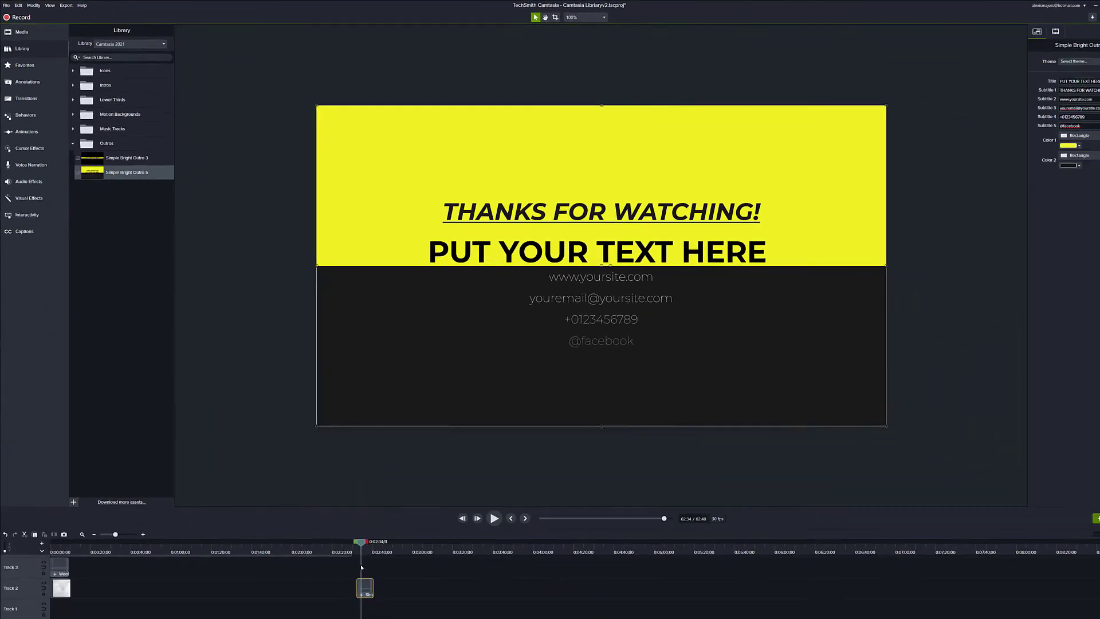
- Preview the Simple Bright Outro 5 clip on the timeline by scrubbing through it
left_click_drag(354, 547, 355, 547)
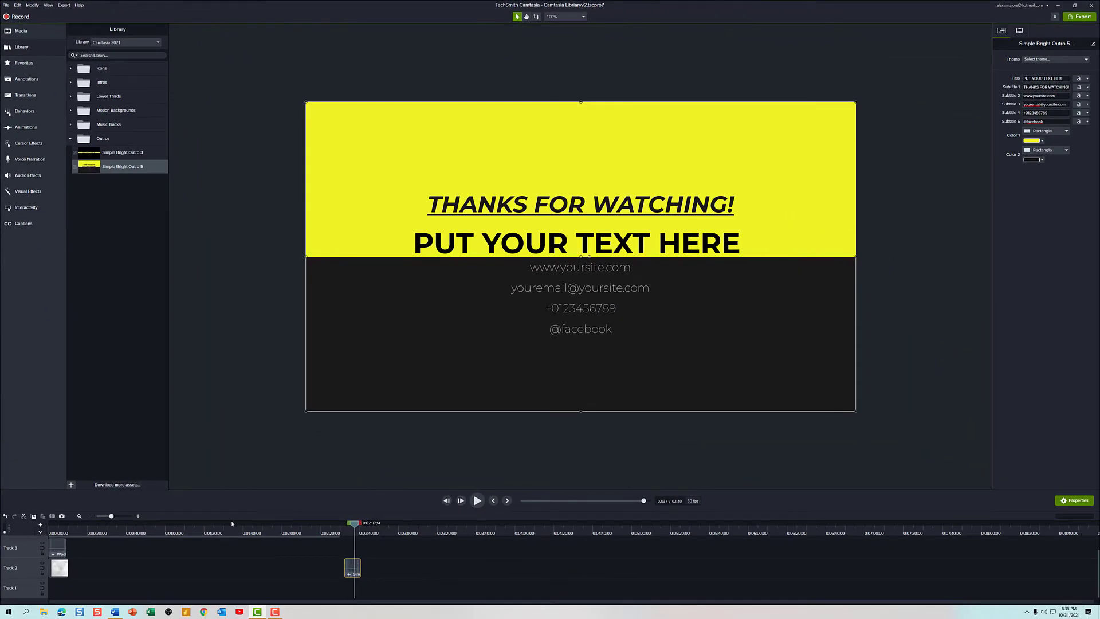
left_click(138, 516)
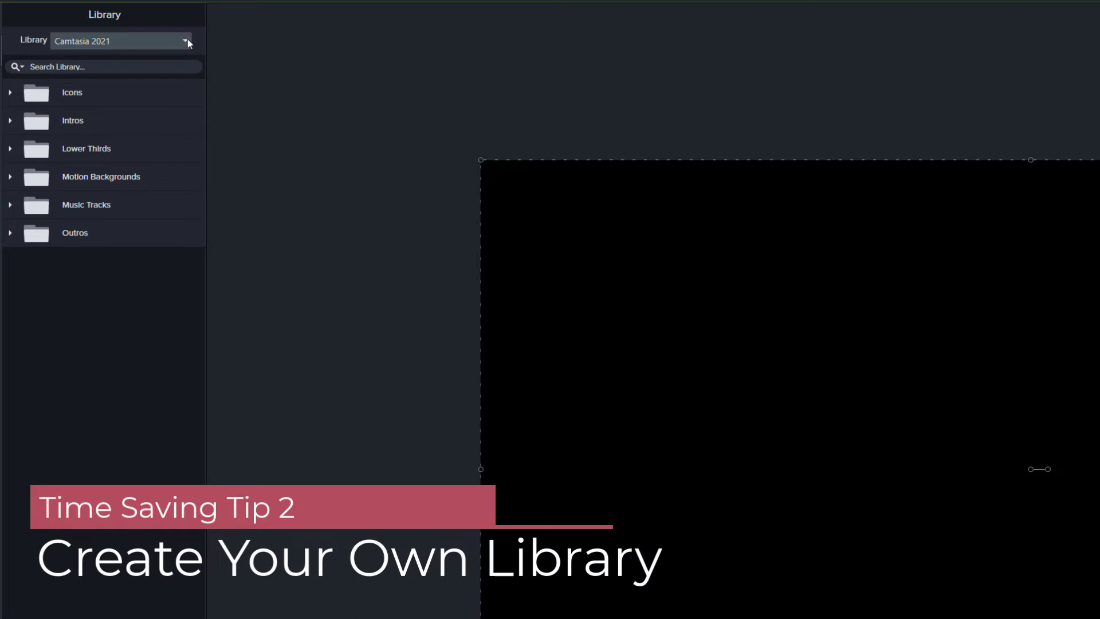
- Create a new user library named after its owner, starting from Blank
left_click(189, 40)
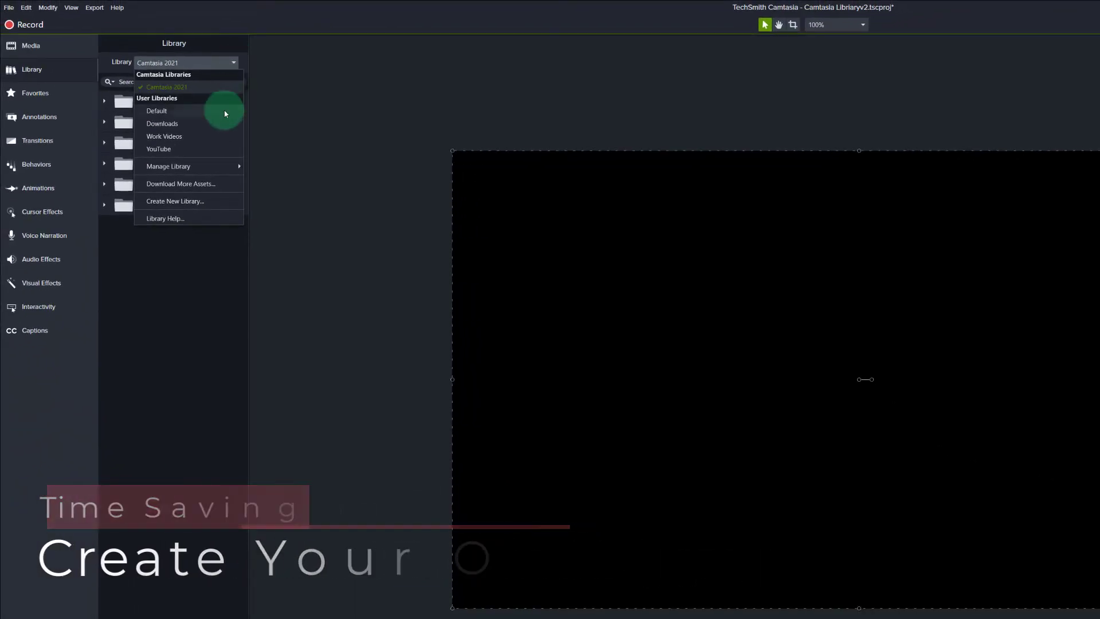
left_click(210, 205)
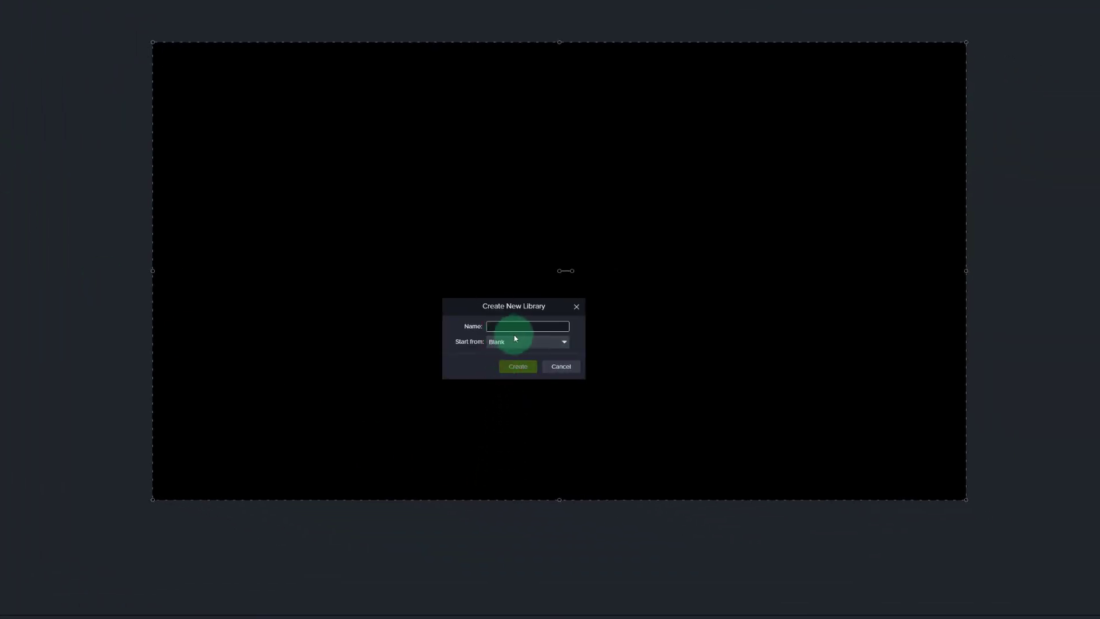
type("Heather's")
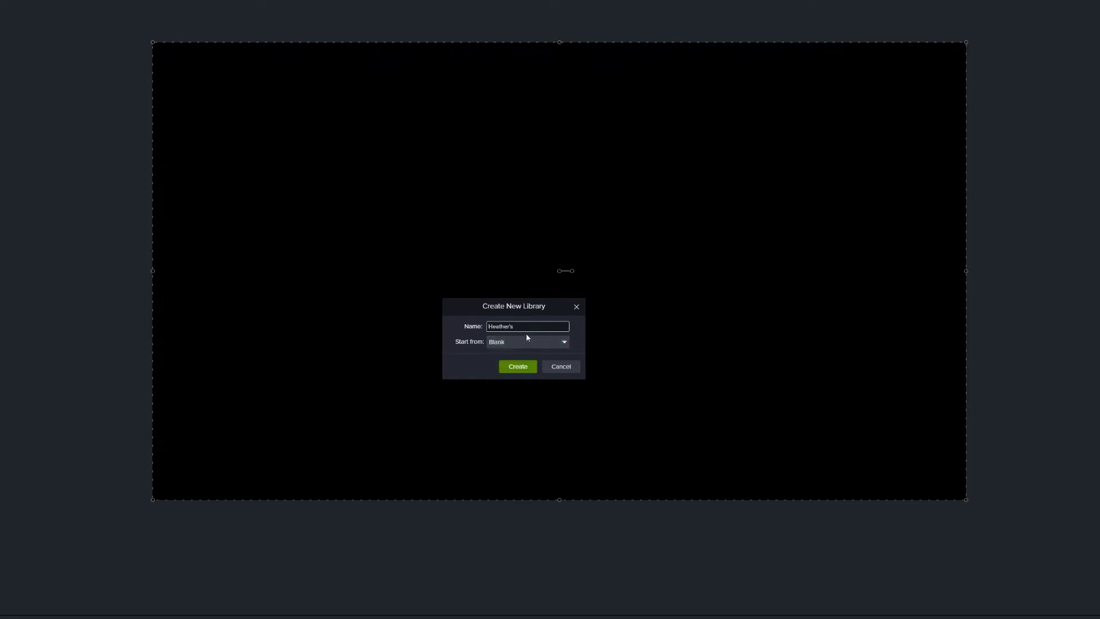
left_click(526, 348)
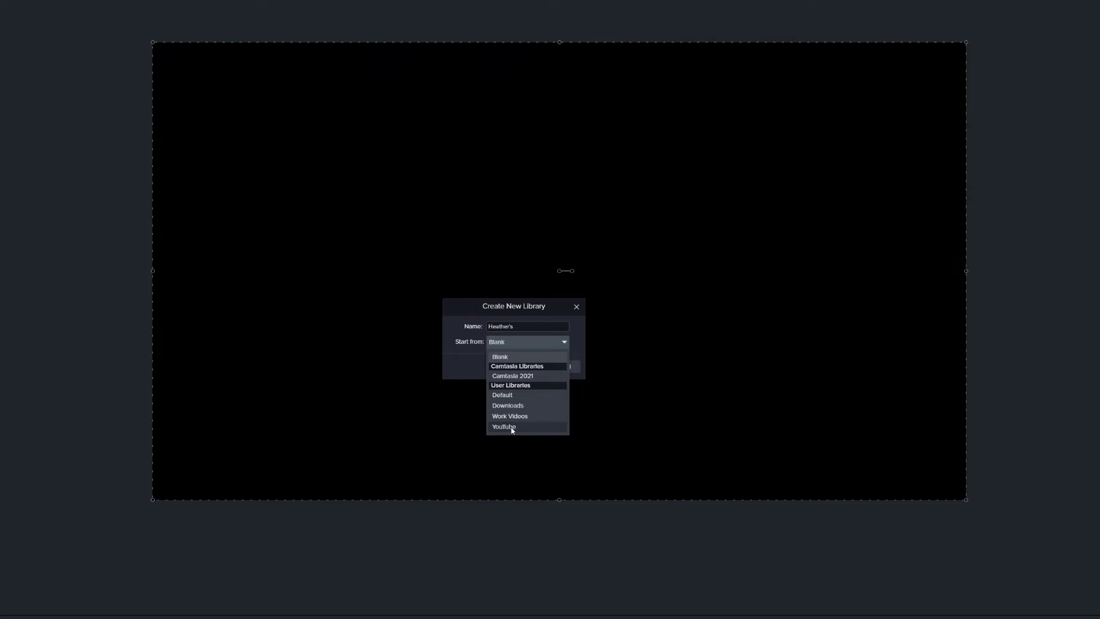
left_click(426, 389)
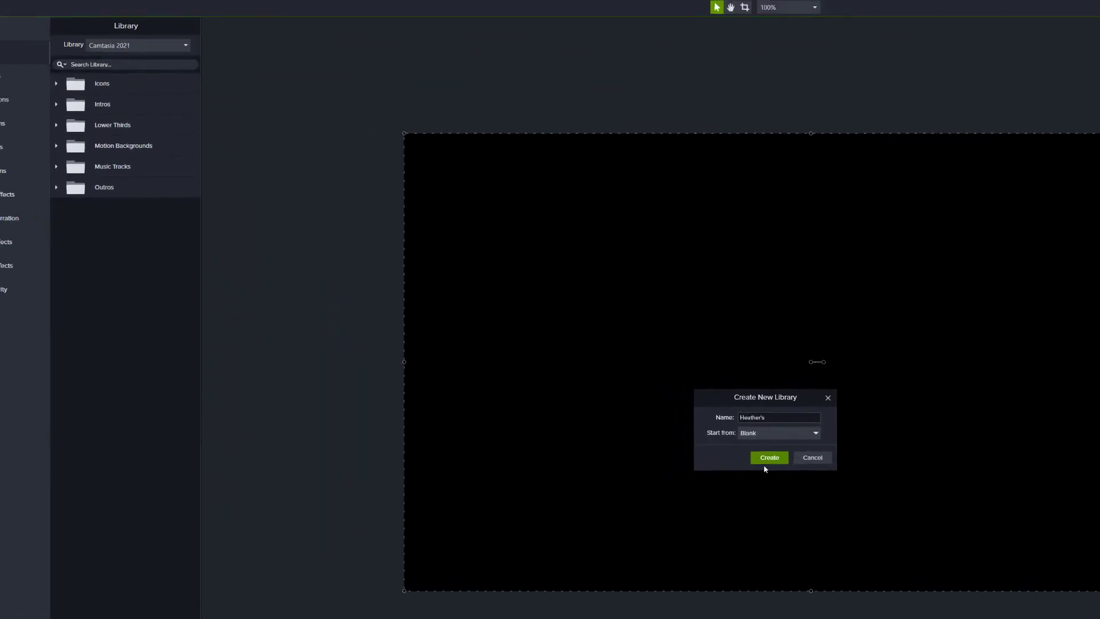
left_click(518, 367)
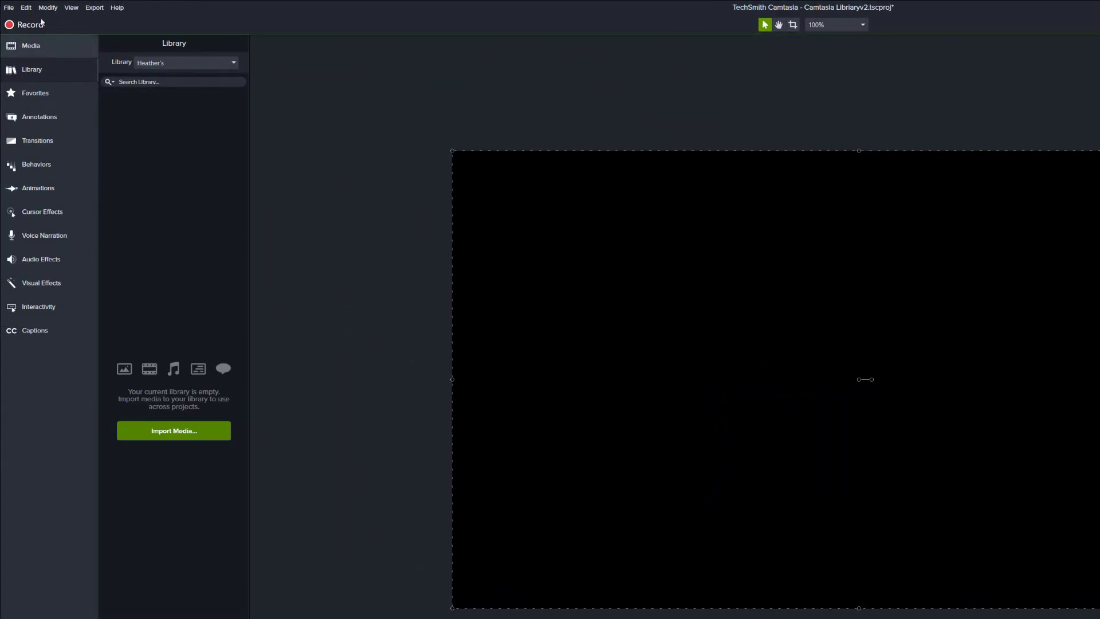
- Switch the active library to the YouTube user library
left_click(232, 65)
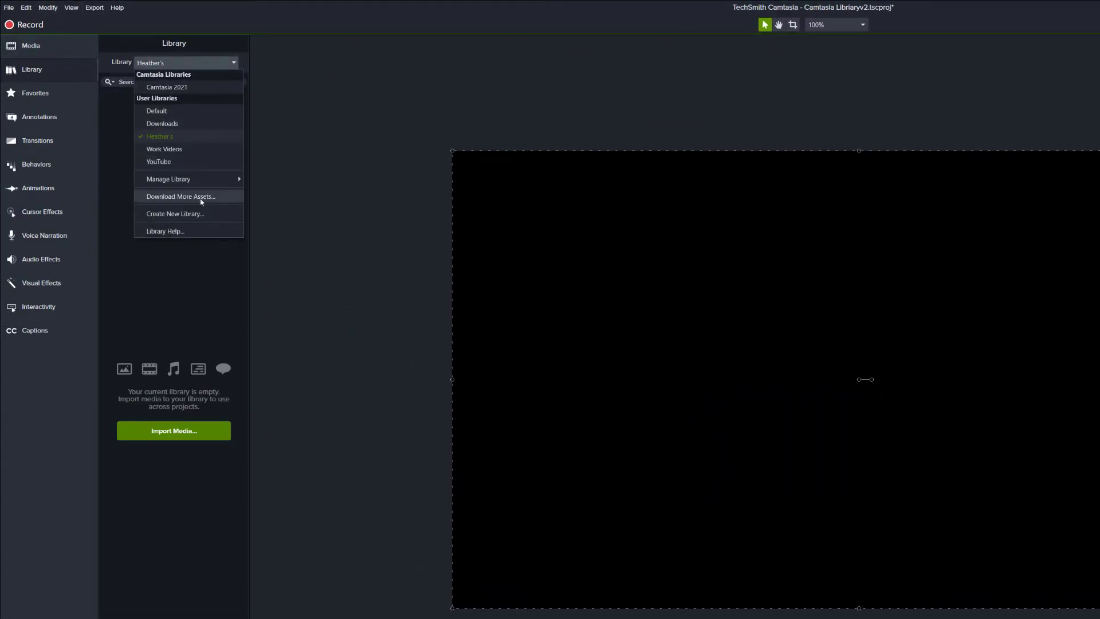
left_click(164, 163)
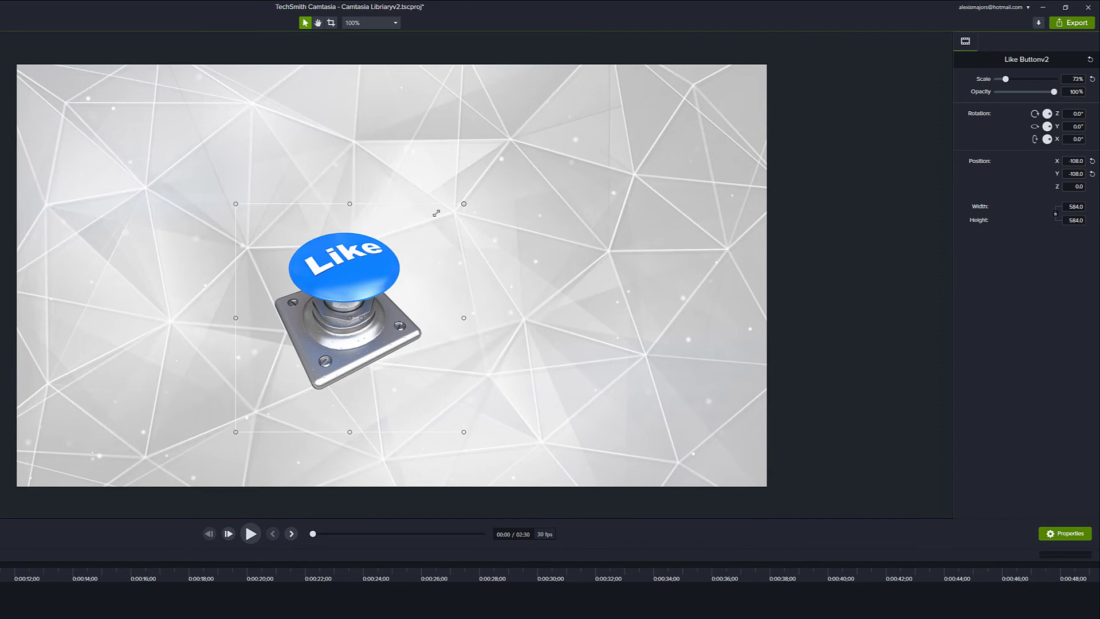
- Scale the Like button down to about 39% and move it near the canvas's lower-right corner
left_click_drag(436, 214, 364, 301)
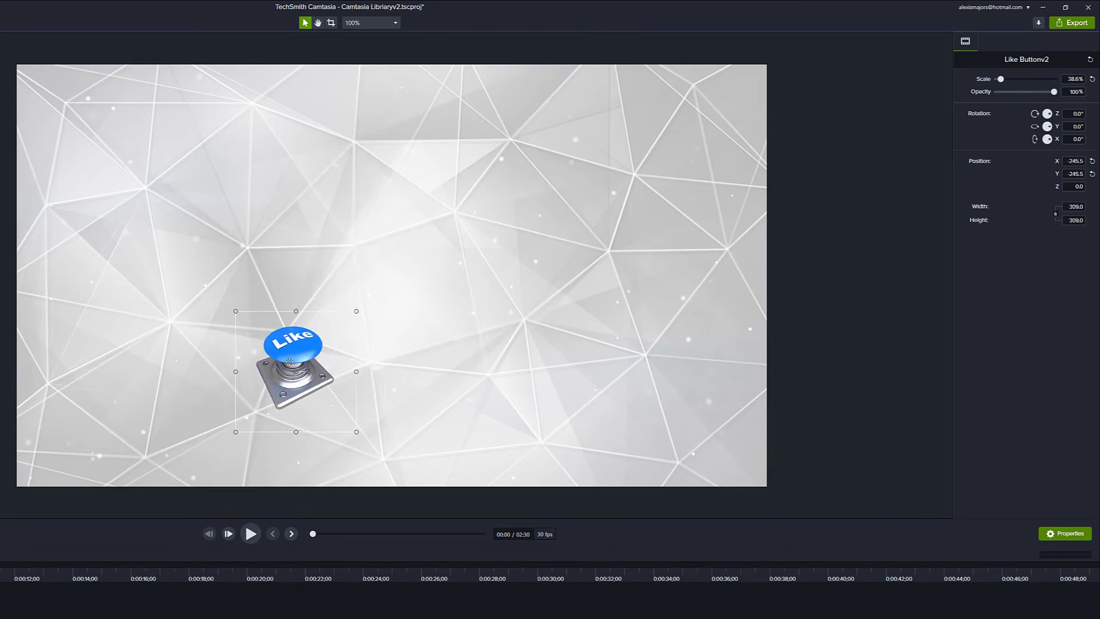
left_click_drag(290, 363, 589, 401)
left_click(472, 418)
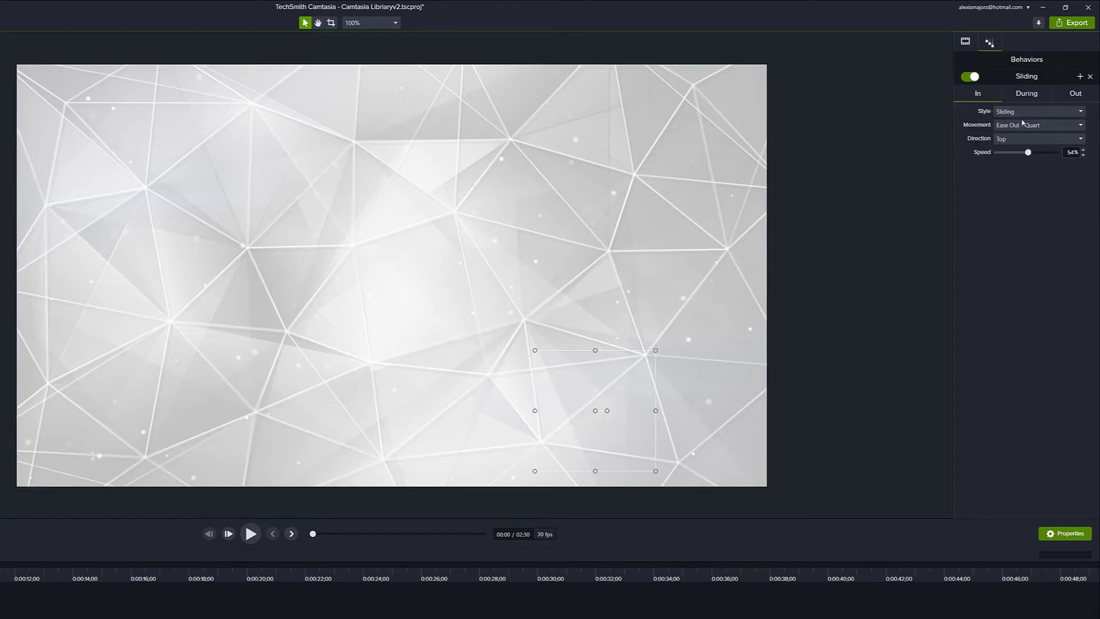
- Set the Like button's Sliding behavior direction to Right for both In and Out, and play back the animation
left_click(1048, 138)
left_click(1009, 164)
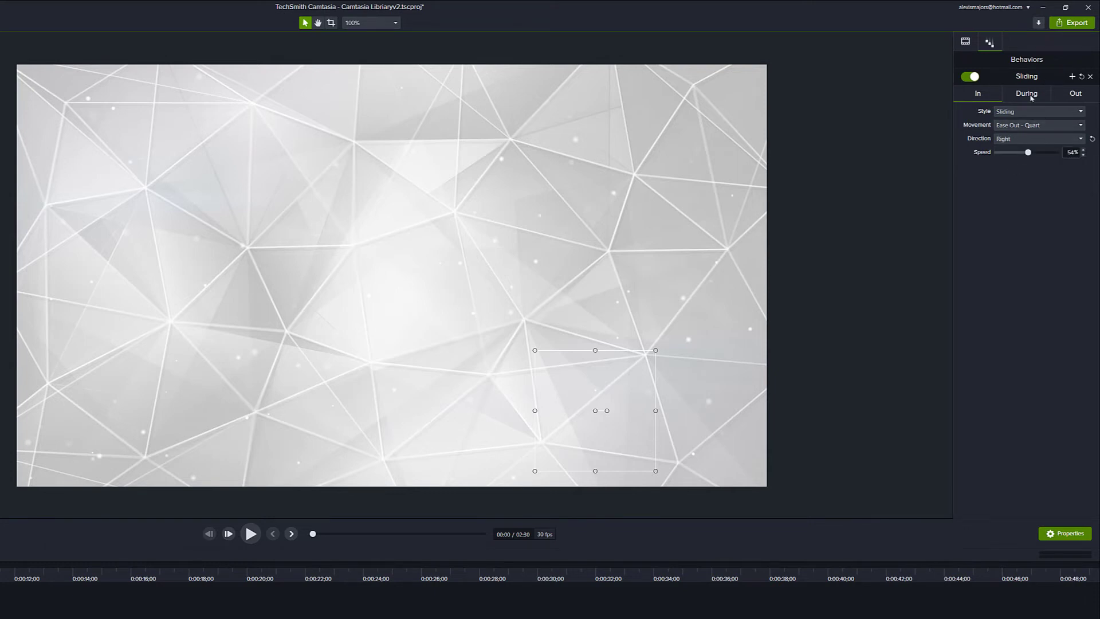
left_click(1031, 96)
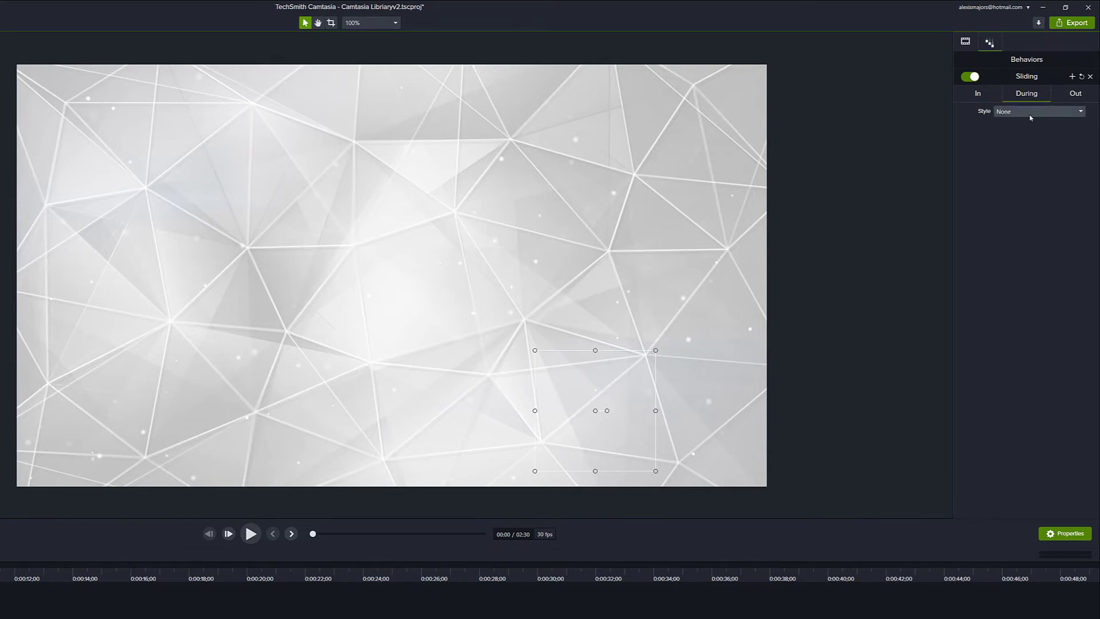
left_click(1076, 93)
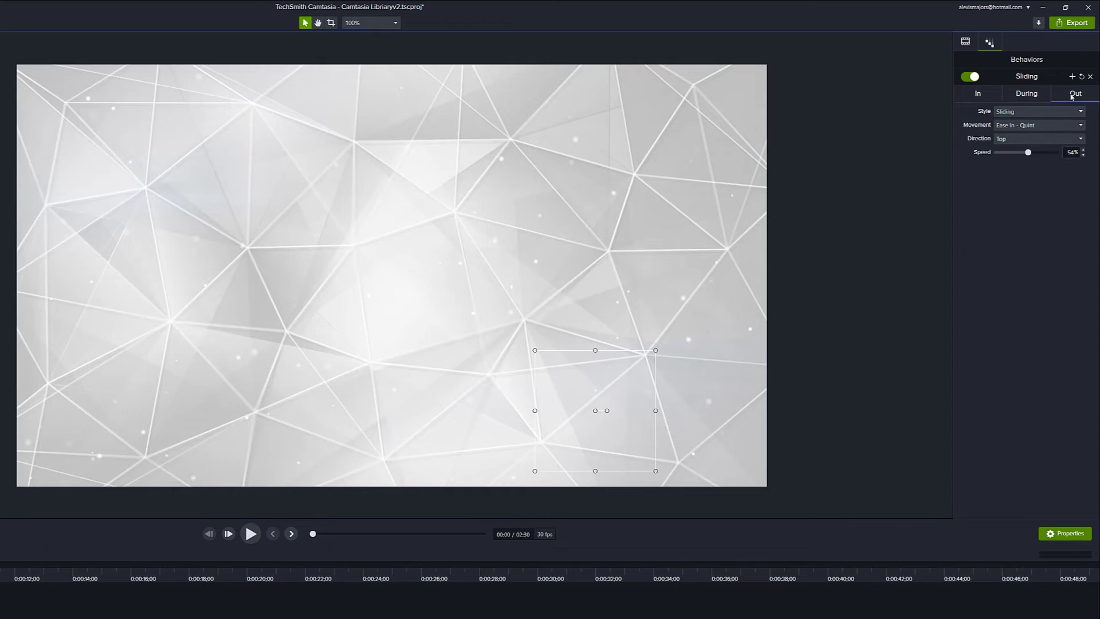
left_click(1037, 138)
left_click(1007, 167)
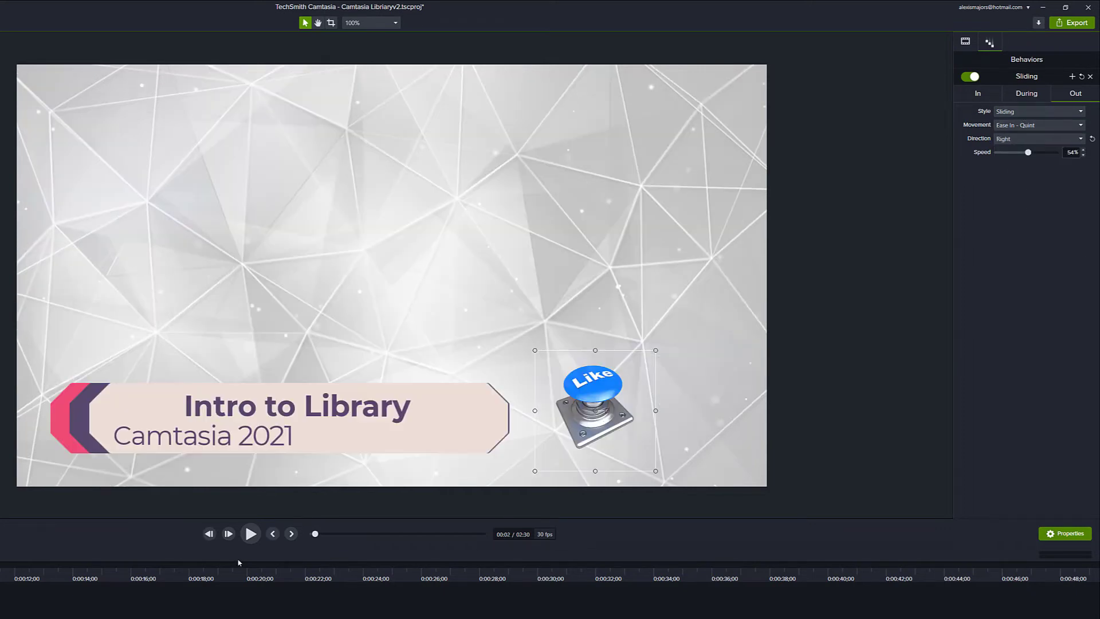
left_click(250, 533)
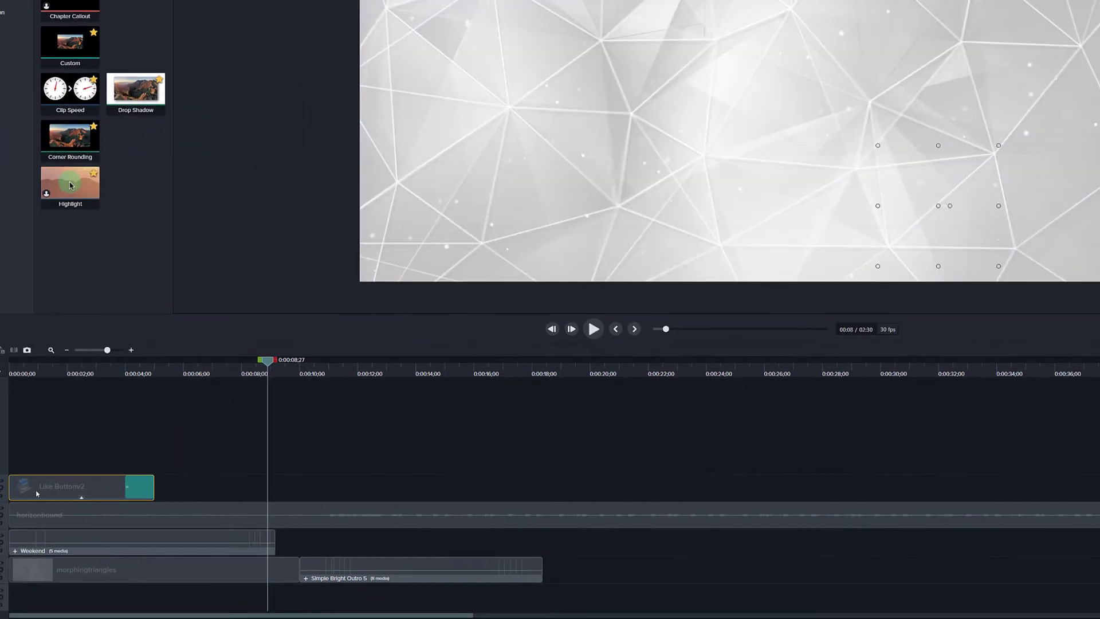
- Save the animated Like Buttonv2 clip to the YouTube library as "Like" and play its reused copy over the outro
right_click(37, 493)
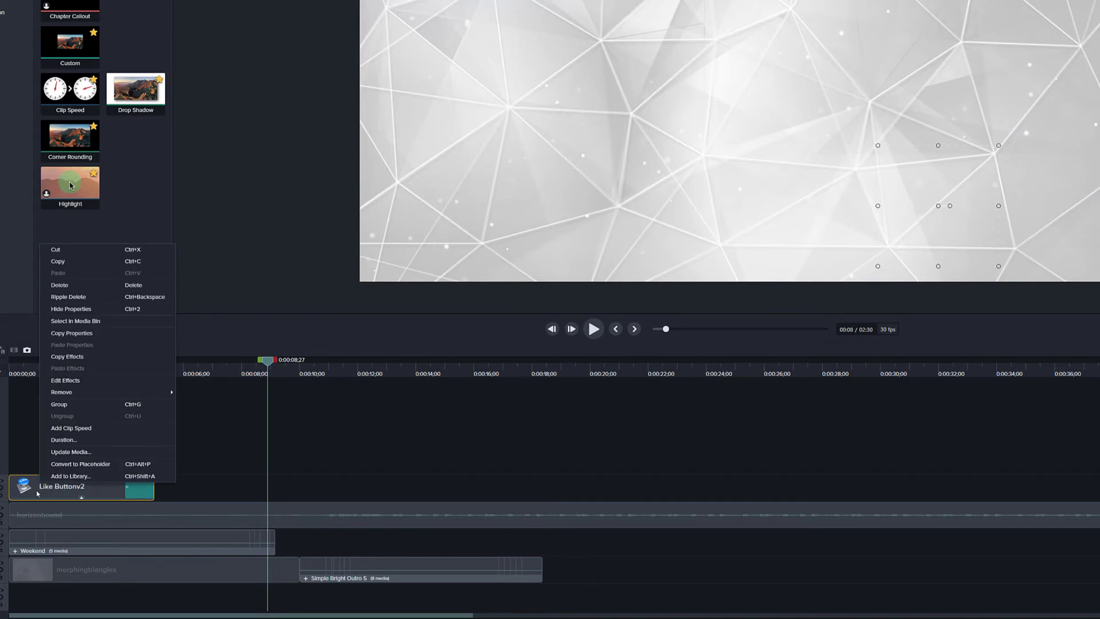
left_click(70, 476)
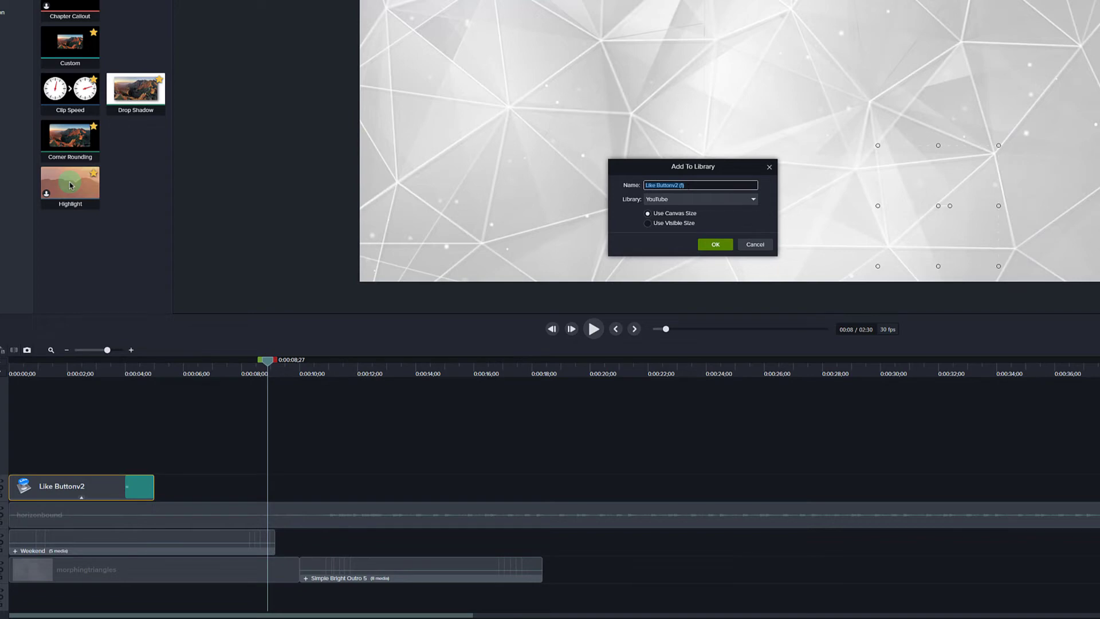
type("Like")
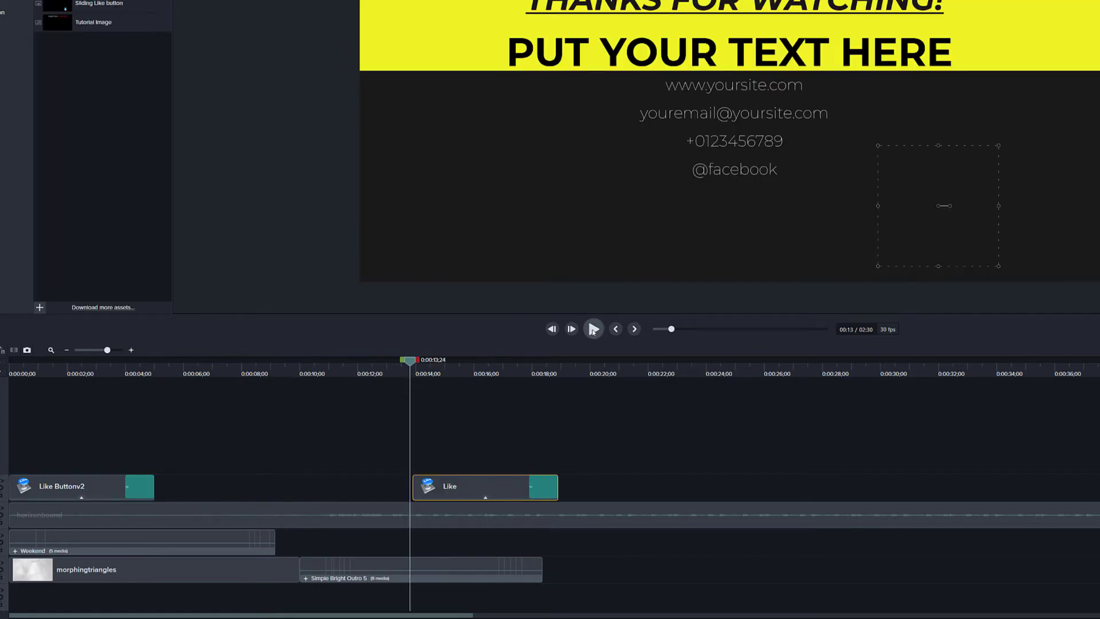
left_click(594, 329)
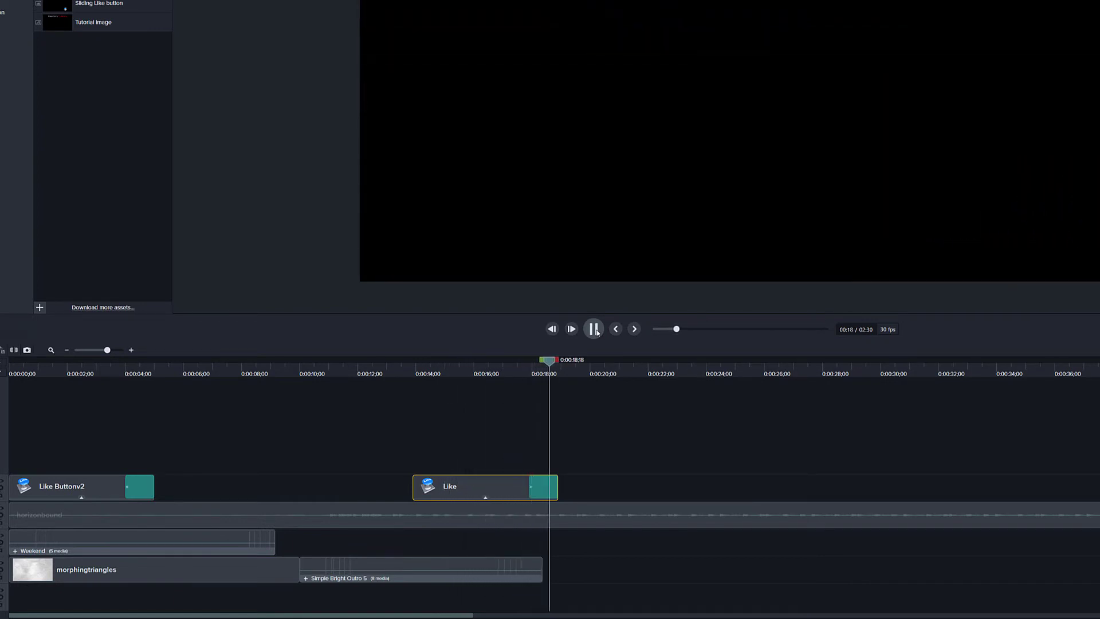
- Stop playback, switch to the TechSmith Assets website for more downloads, and open its Motion Backgrounds video category
left_click(594, 329)
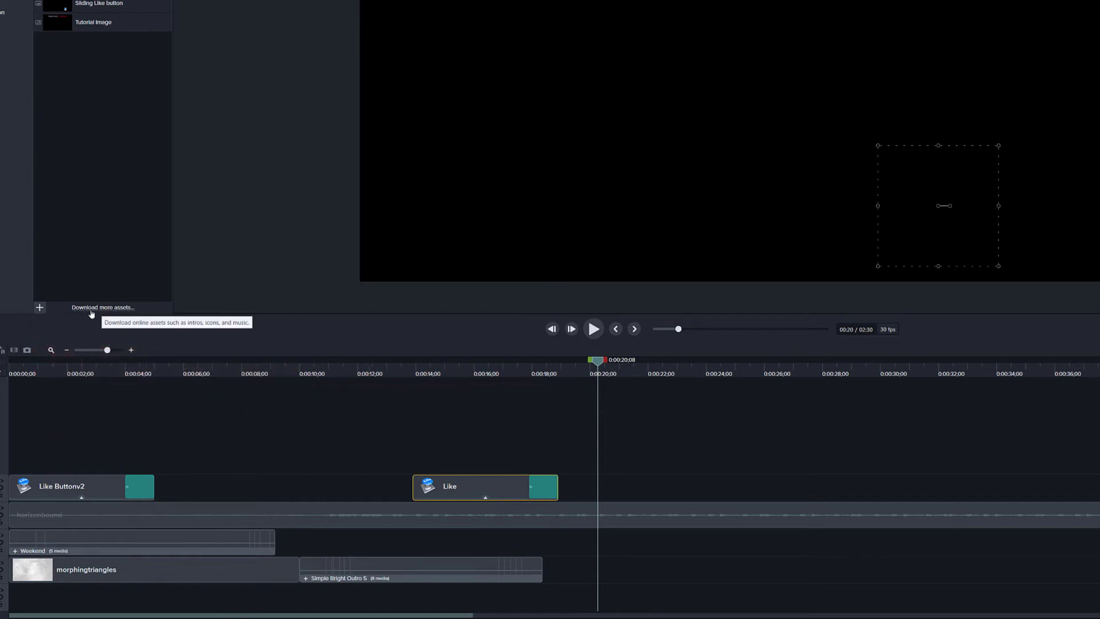
left_click(92, 313)
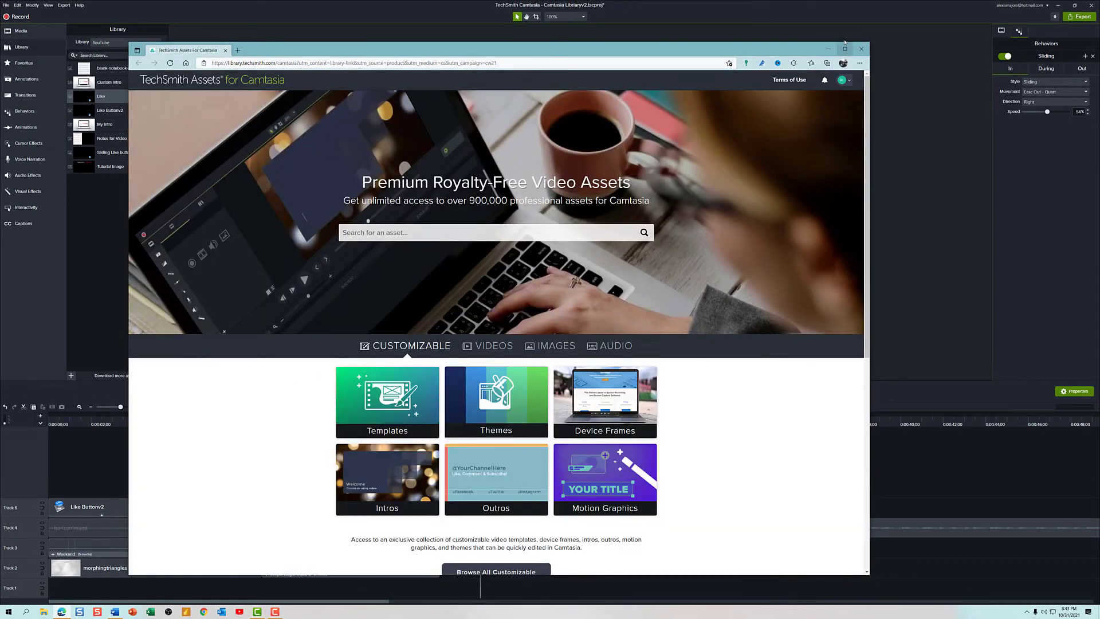
left_click(846, 49)
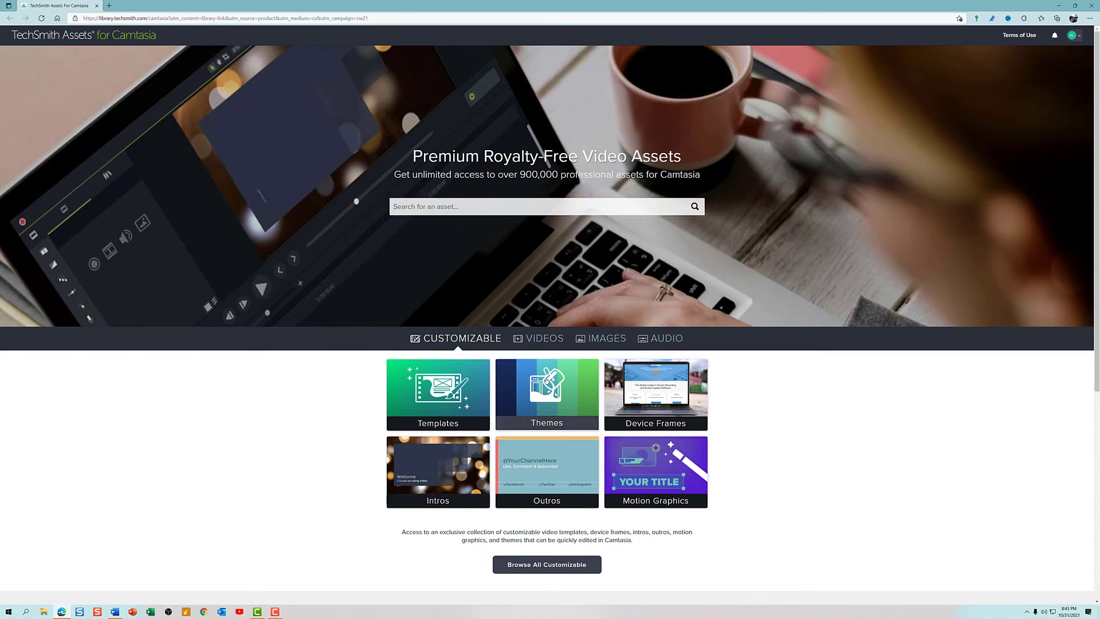
left_click(542, 342)
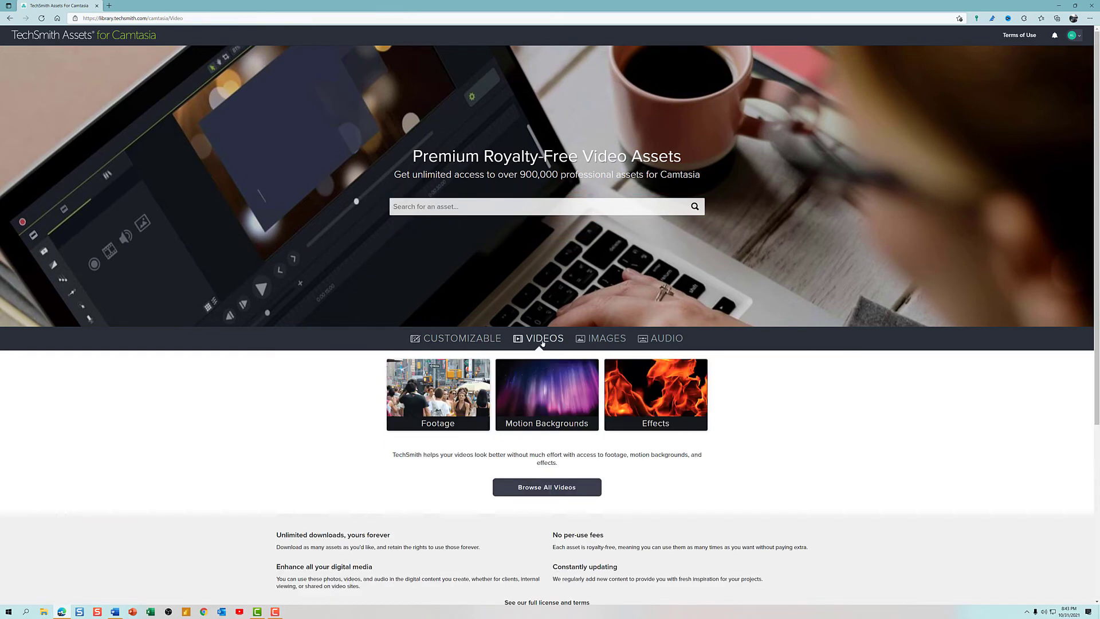
left_click(539, 404)
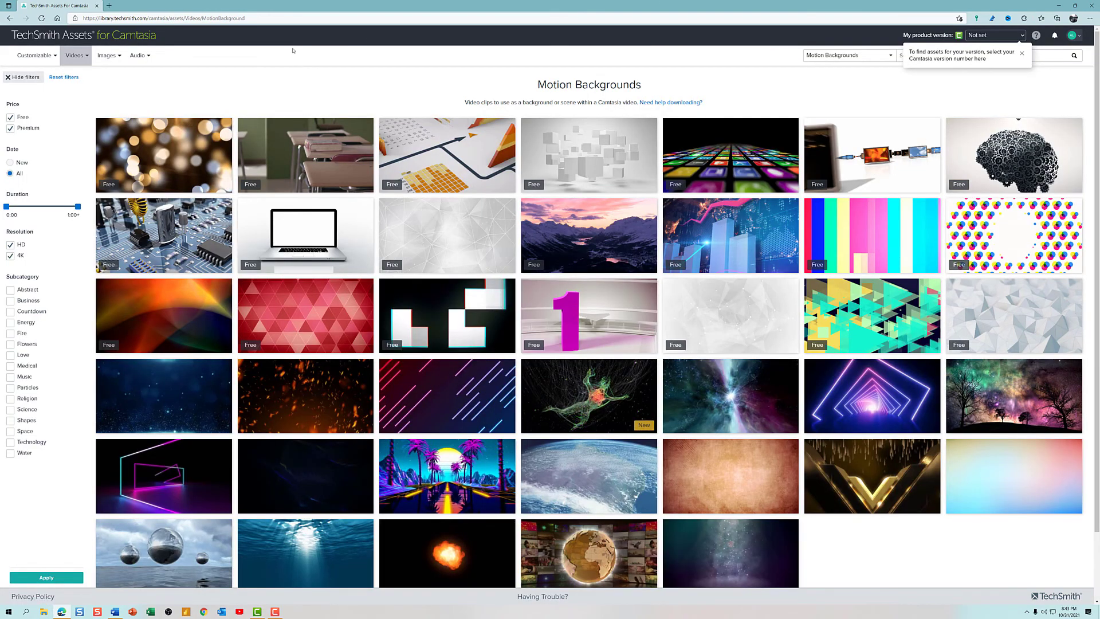
- Filter the motion backgrounds to free assets only, excluding Premium ones
mouse_move(424, 229)
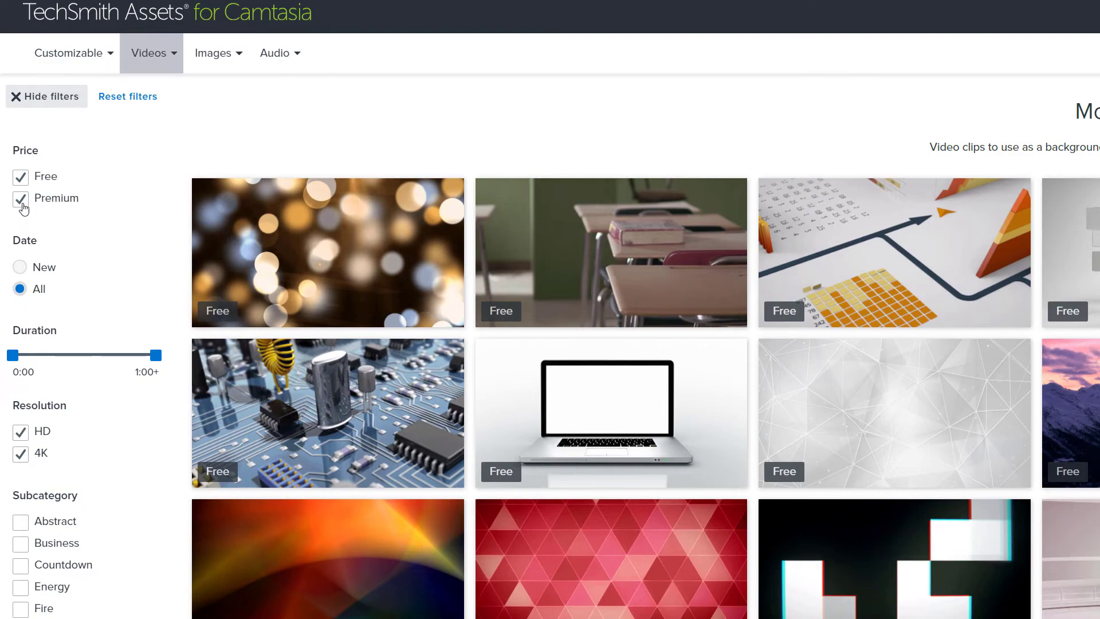
scroll(24, 209, "down", 1)
scroll(23, 137, "down", 6)
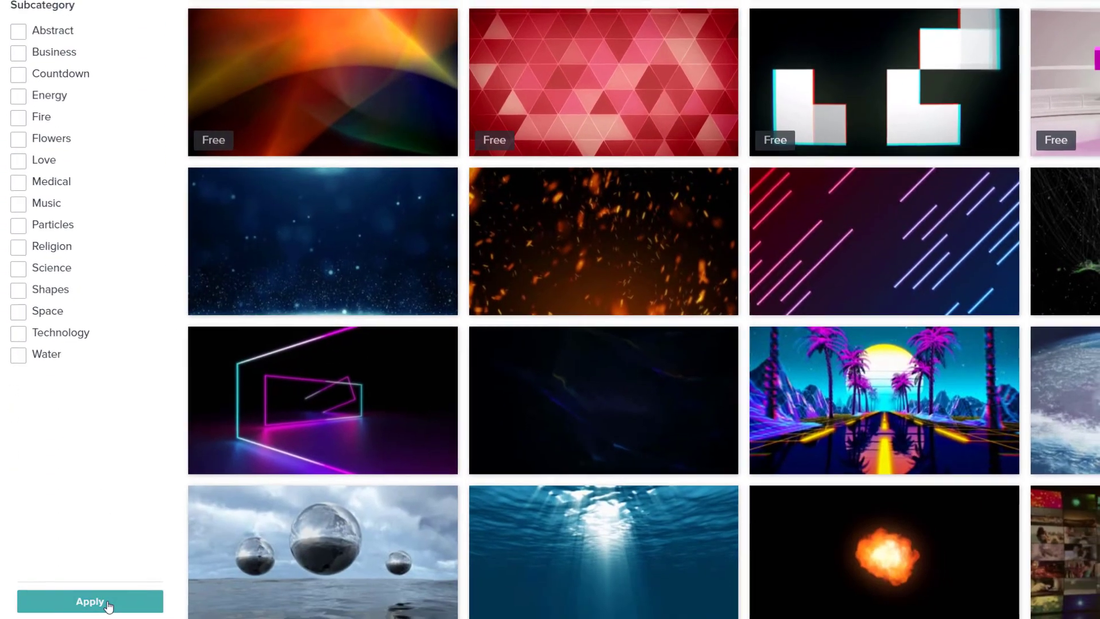
left_click(108, 602)
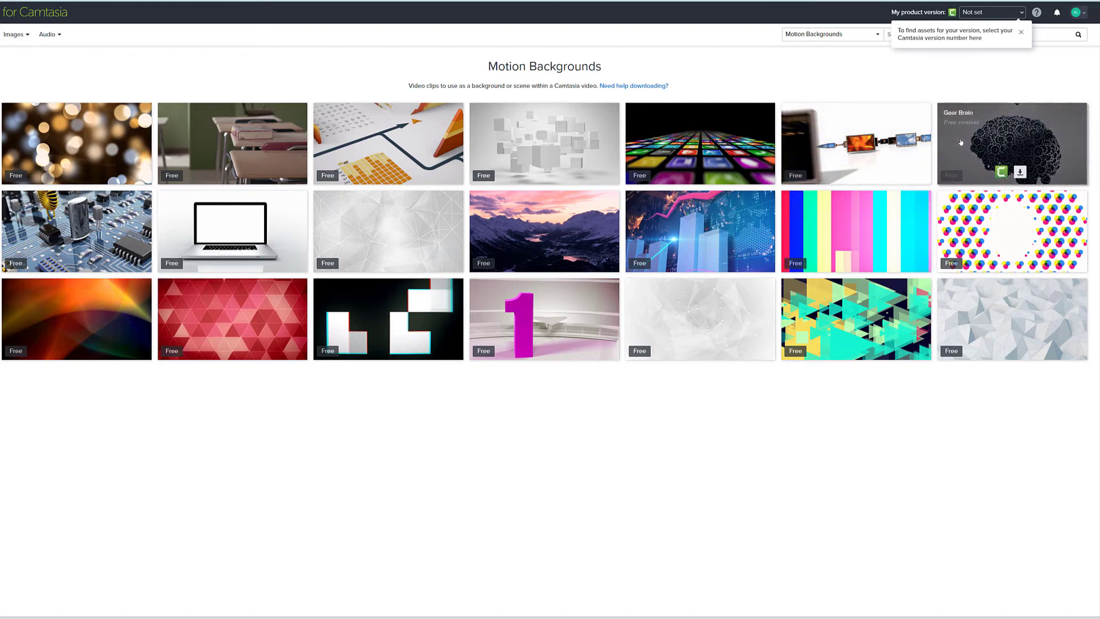
- Preview the free Gear Brain motion background, then add it to Camtasia and also download it as a file
mouse_move(985, 138)
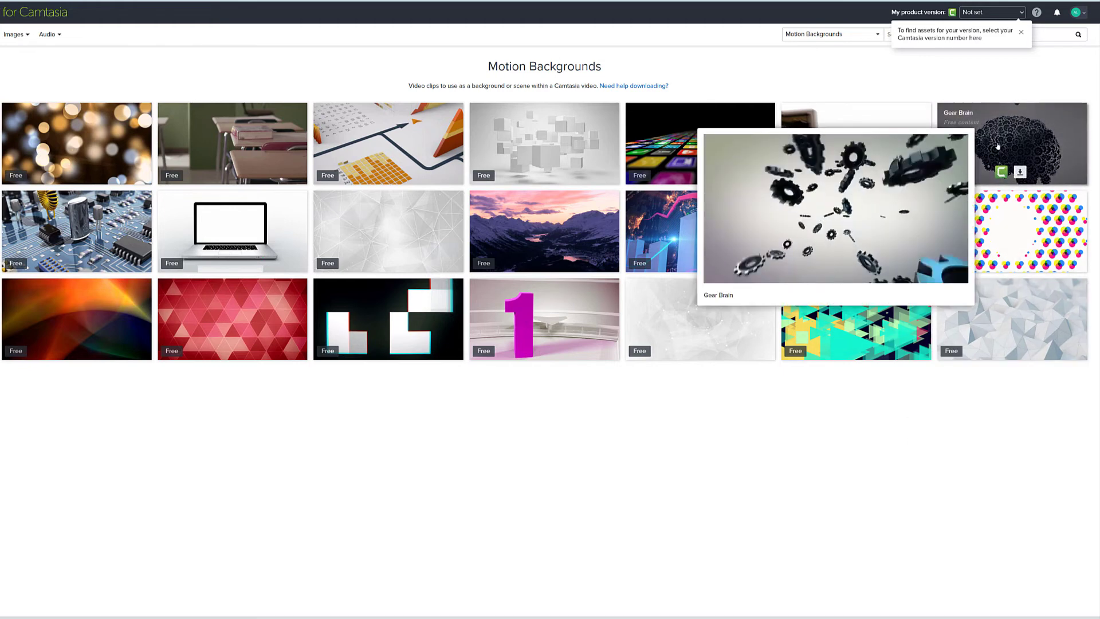
left_click(1001, 172)
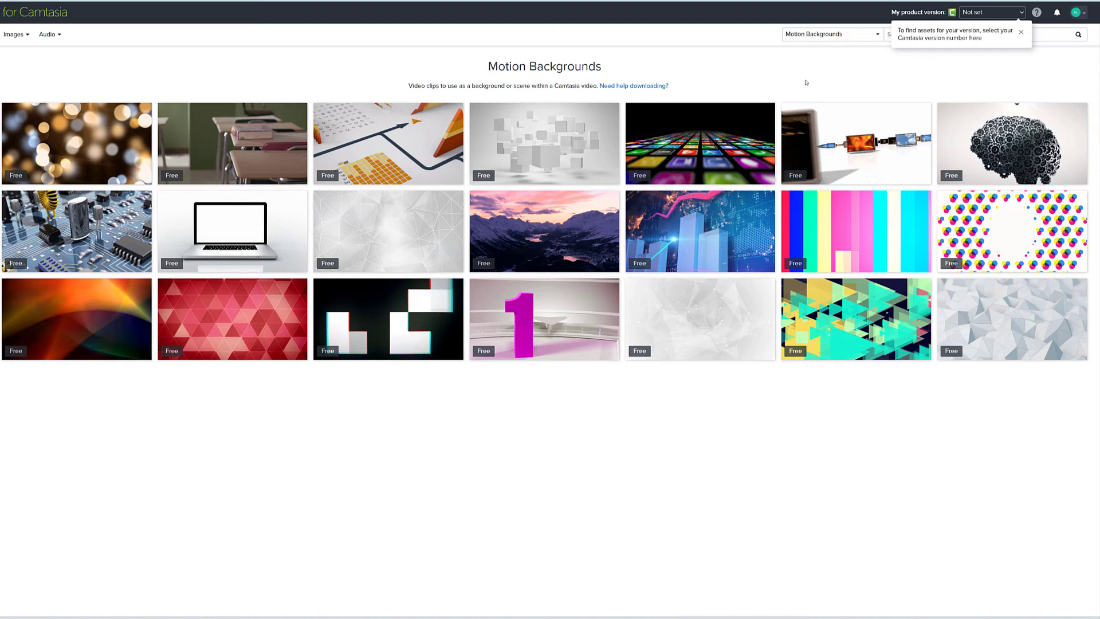
left_click(1021, 32)
mouse_move(1021, 172)
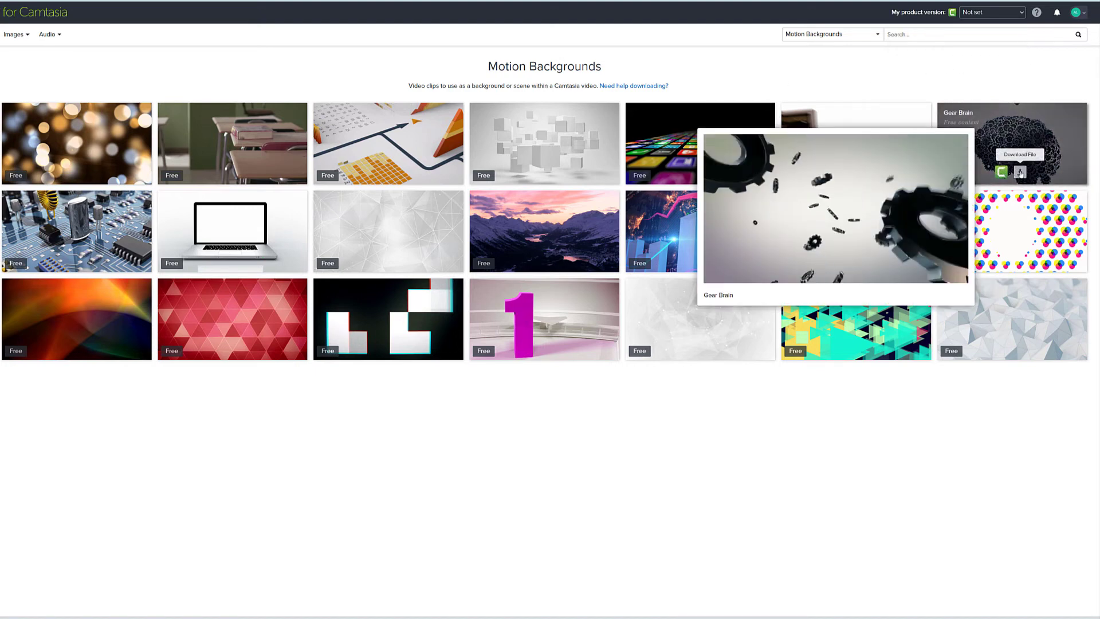
left_click(1020, 172)
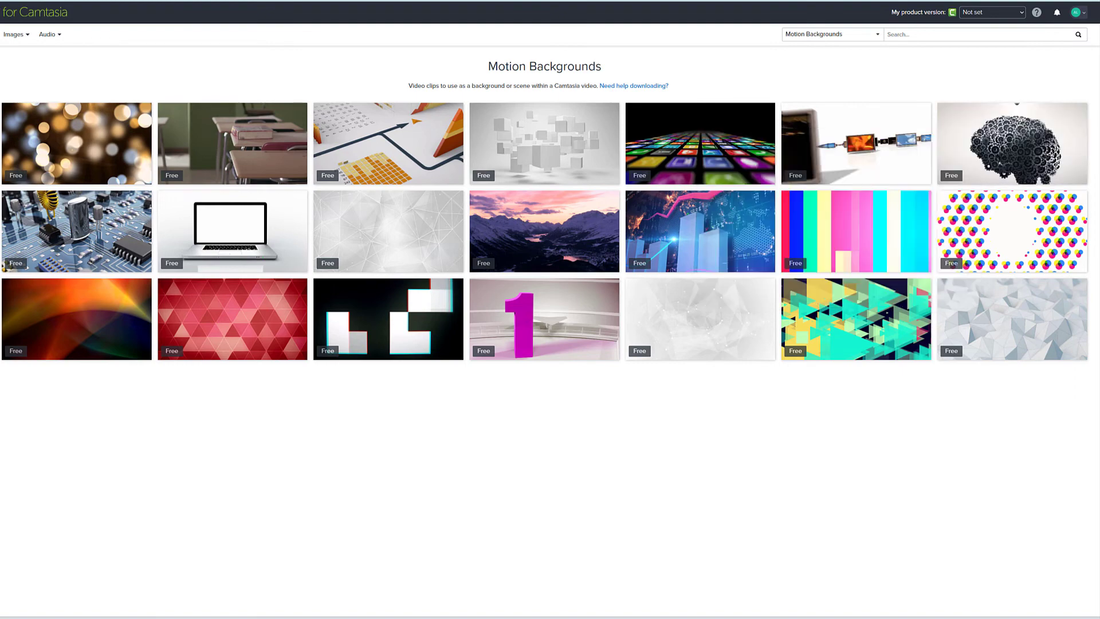
- Browse the Music audio assets with Premium tracks included alongside the free ones
left_click(48, 34)
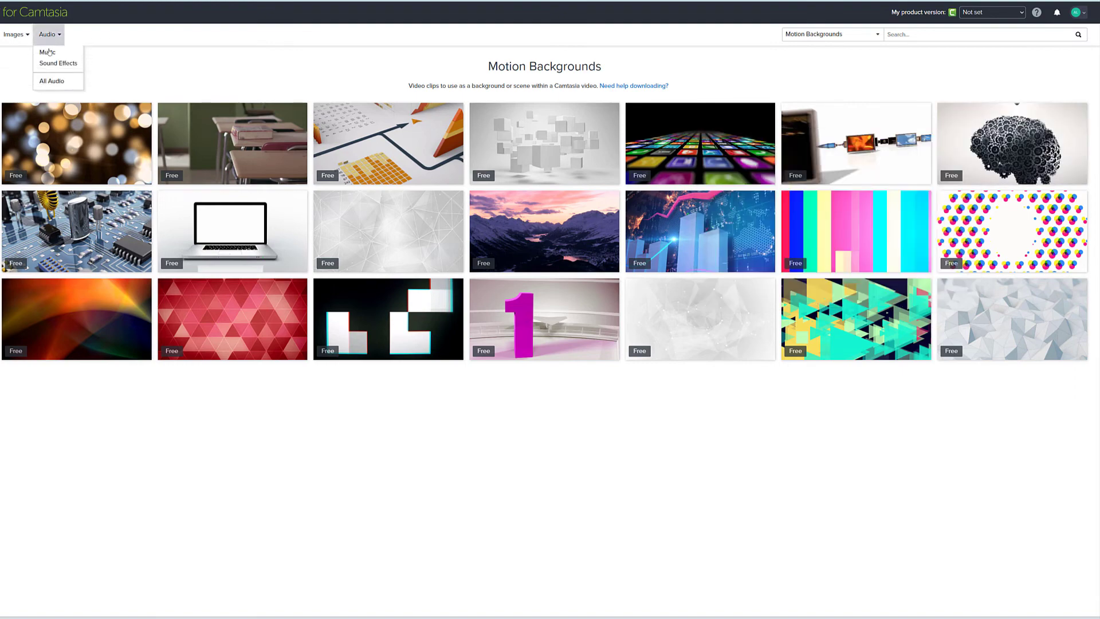
left_click(49, 53)
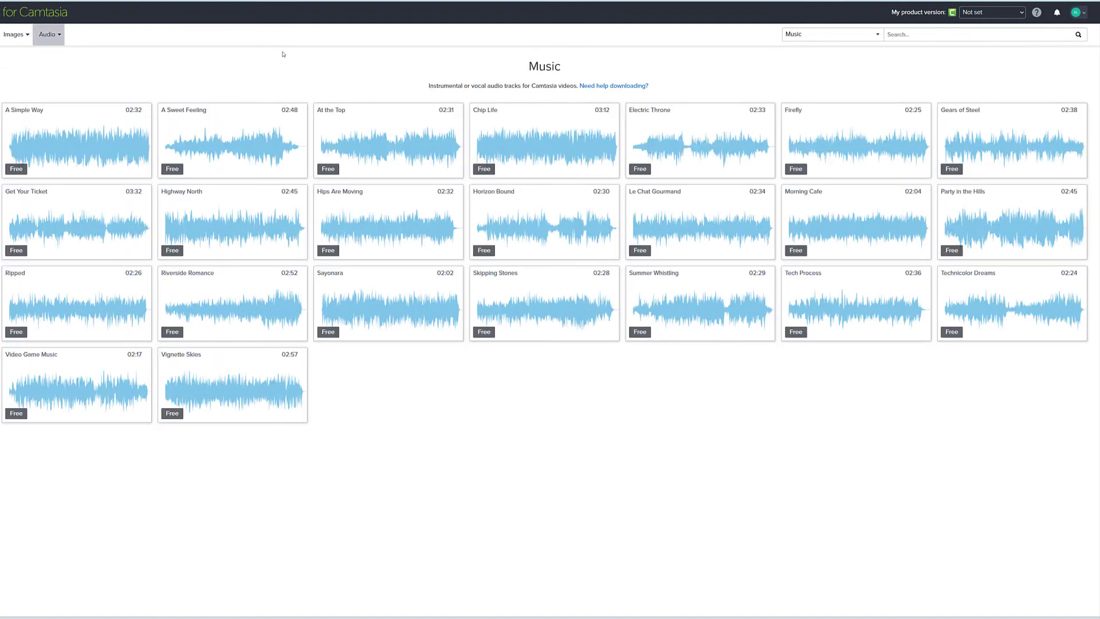
mouse_move(500, 227)
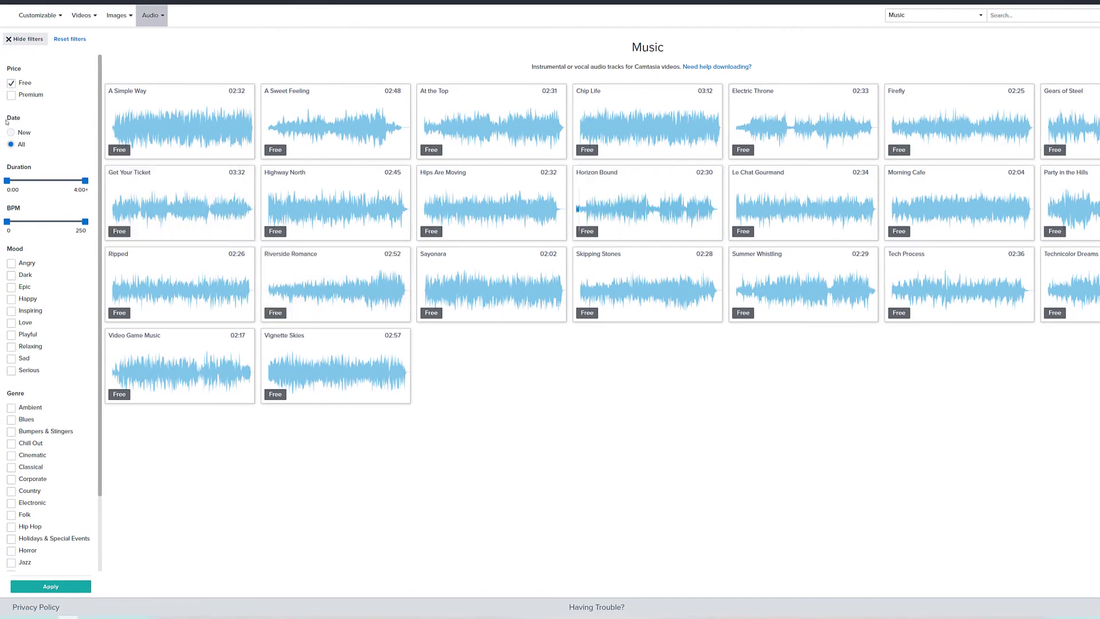
left_click(11, 95)
left_click(75, 589)
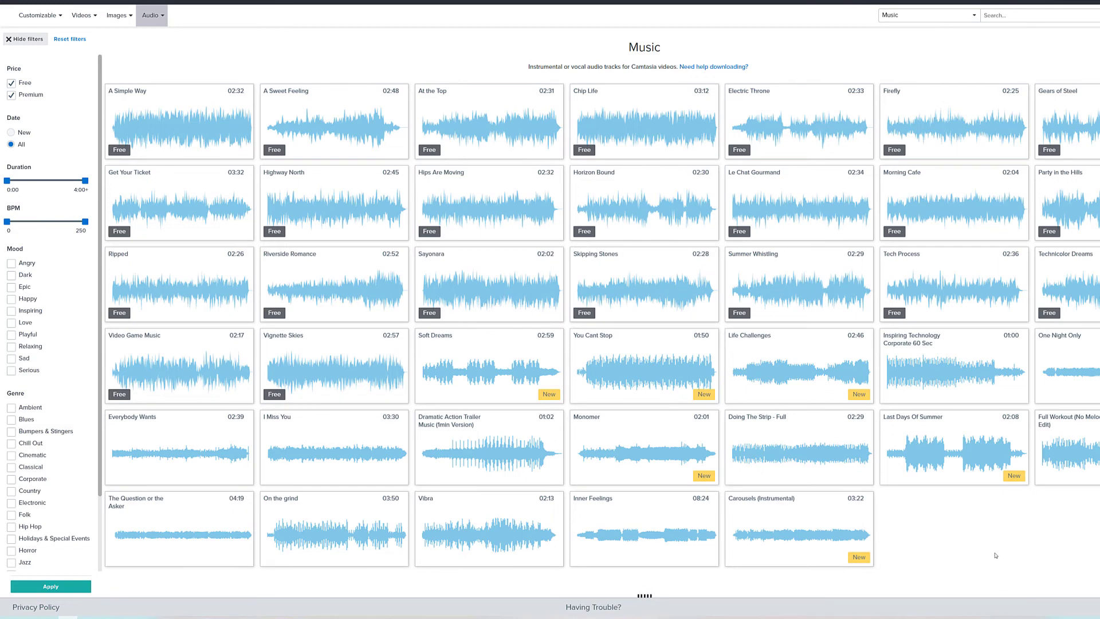
scroll(996, 553, "down", 1)
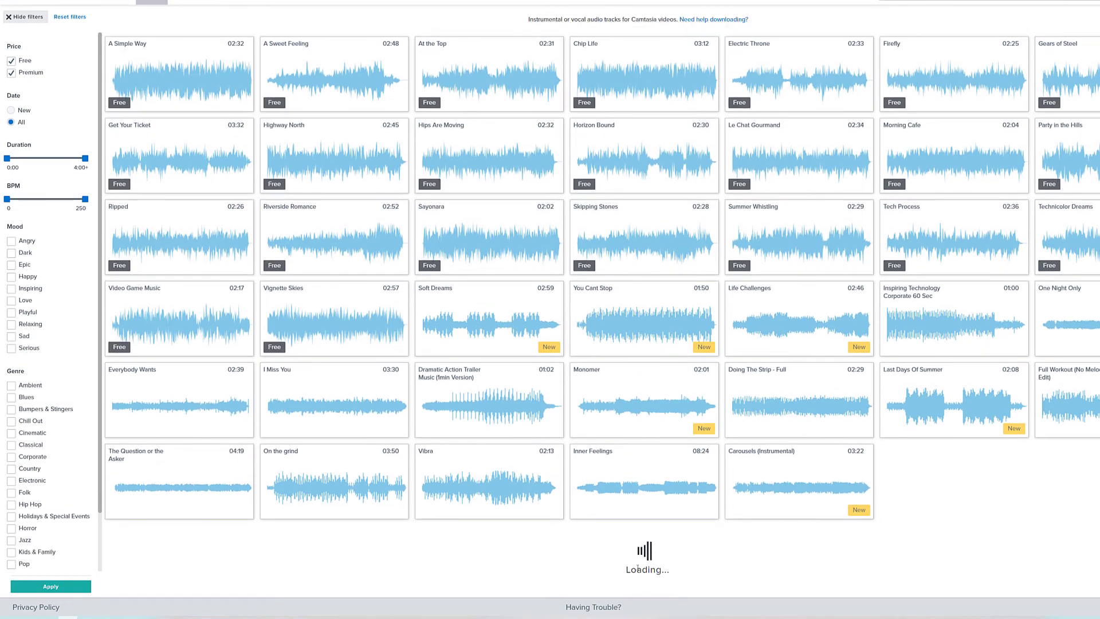
mouse_move(695, 508)
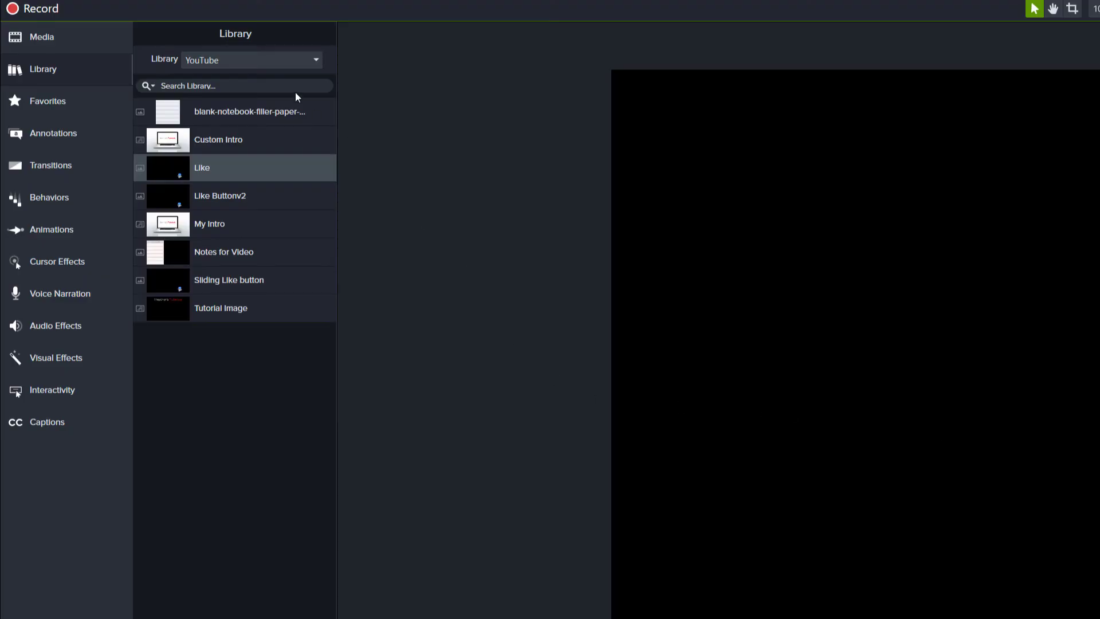
- Switch Camtasia to the Downloads library, place gear-brain-background on Track 1 right after the outro, and preview it
left_click(316, 60)
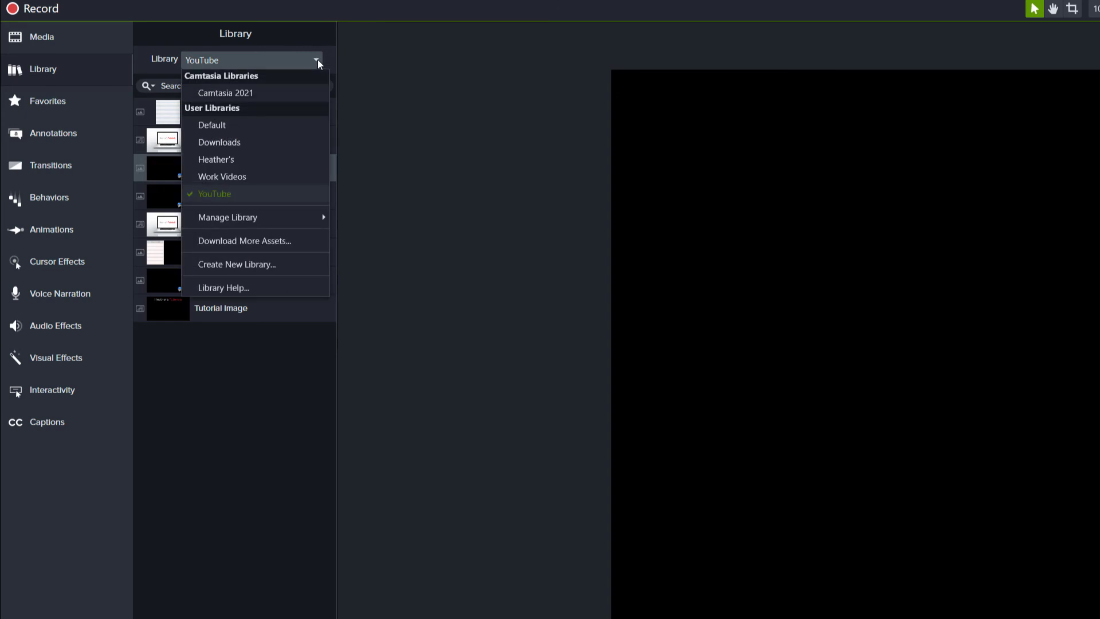
left_click(245, 142)
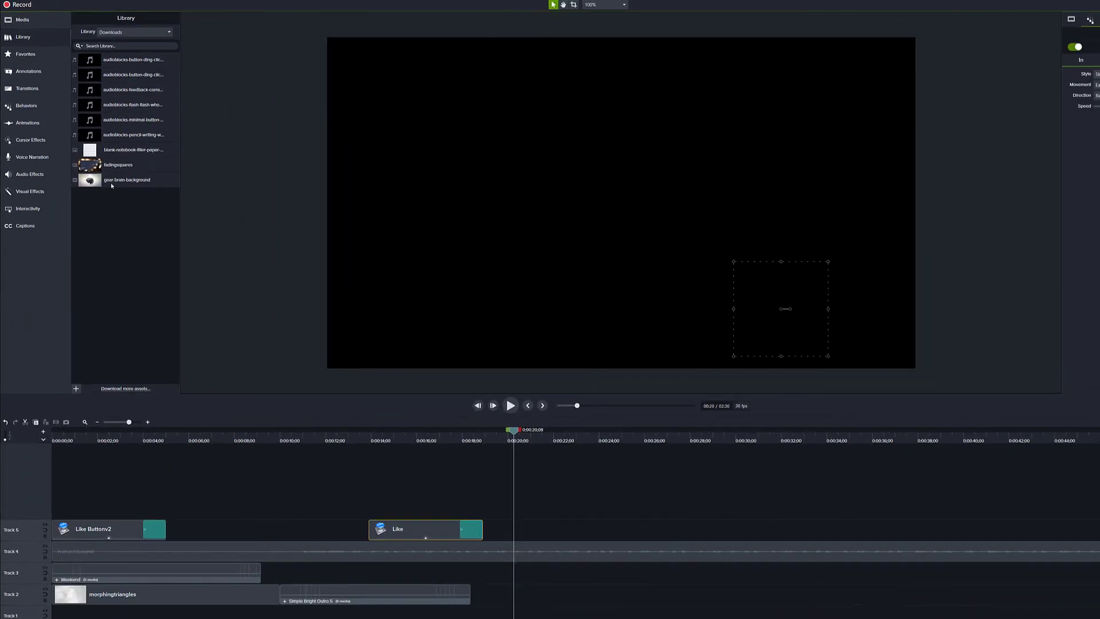
left_click_drag(112, 181, 440, 599)
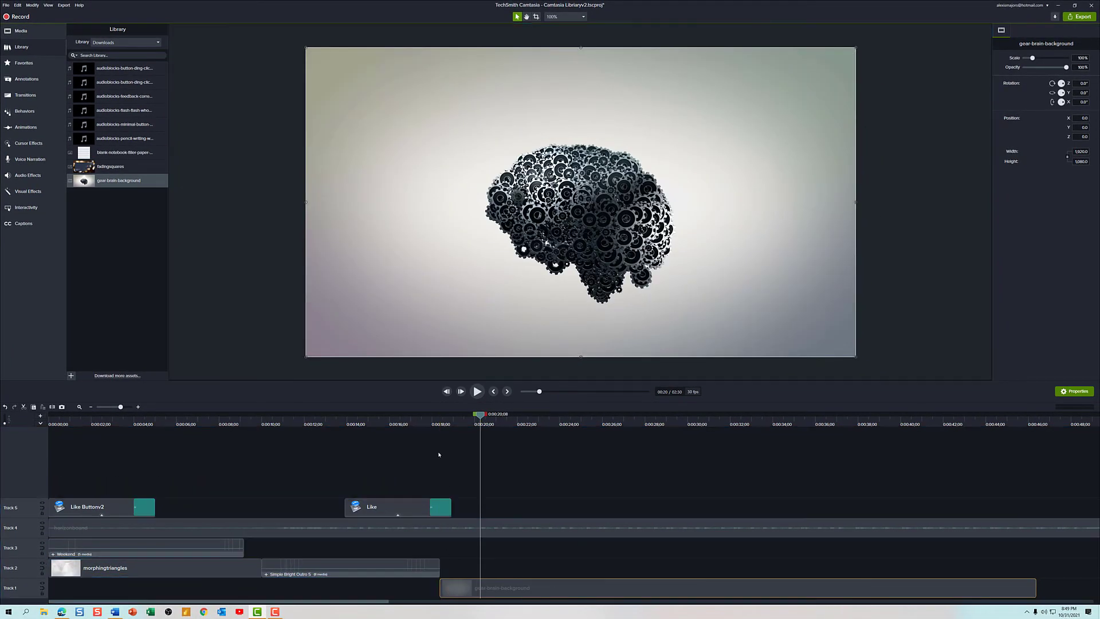
left_click_drag(475, 427, 449, 435)
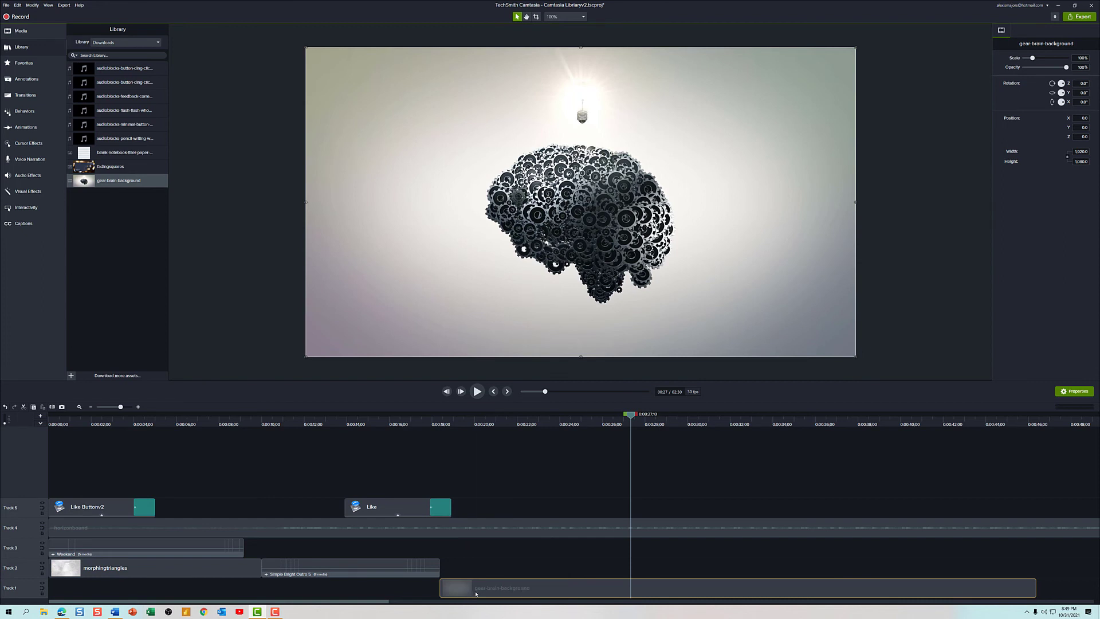
- Add the gear-brain-background clip to the Work Videos library as "gear-brain-background (1)" using the canvas size
right_click(475, 594)
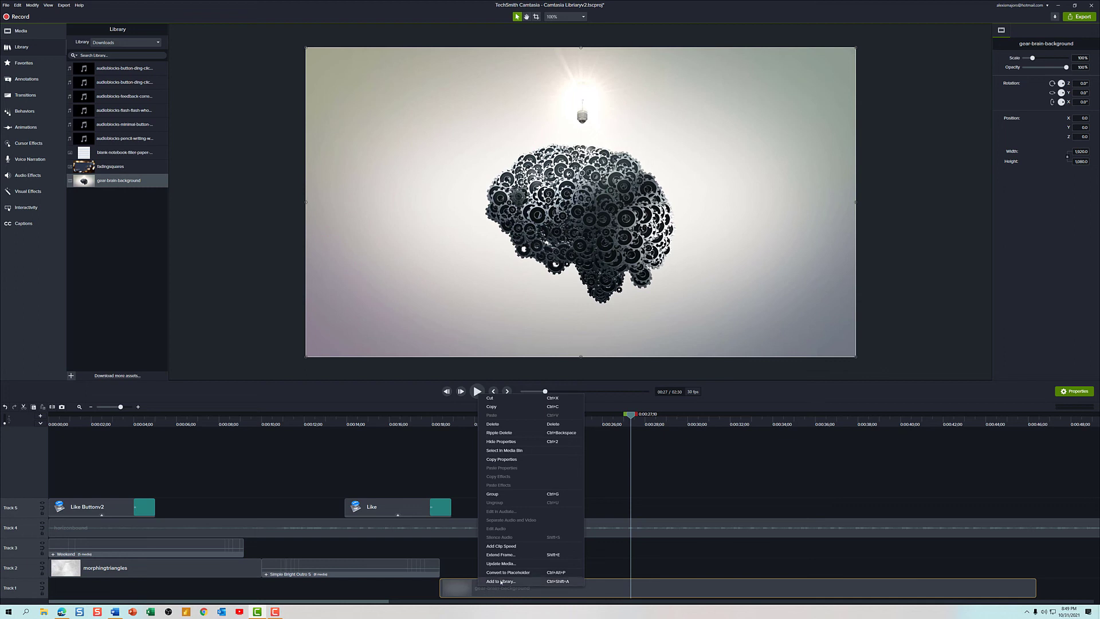
left_click(501, 582)
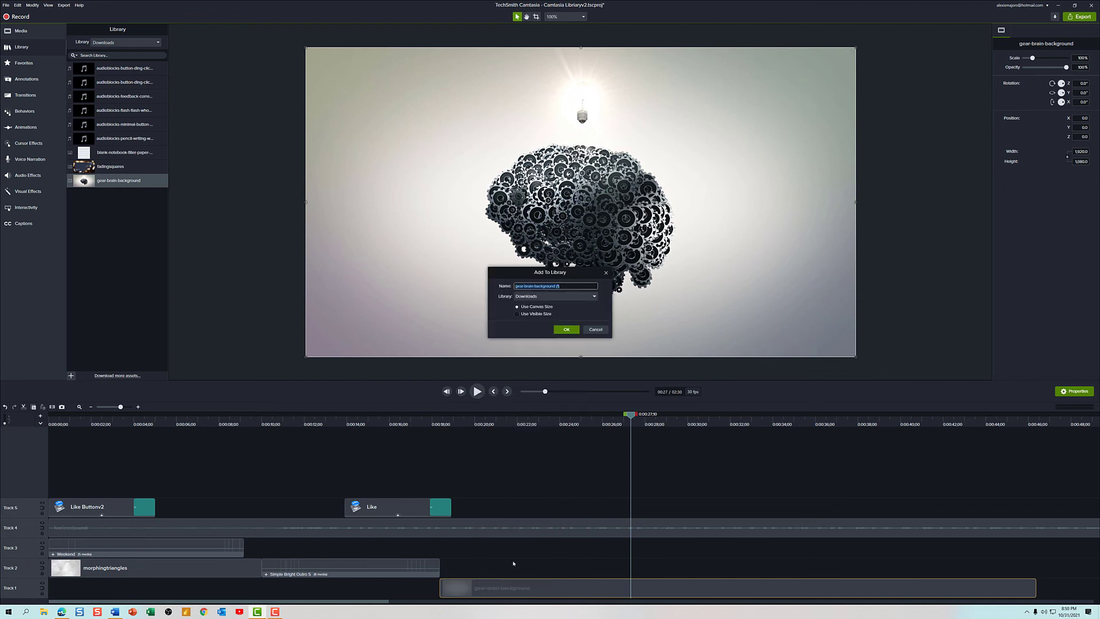
left_click(594, 297)
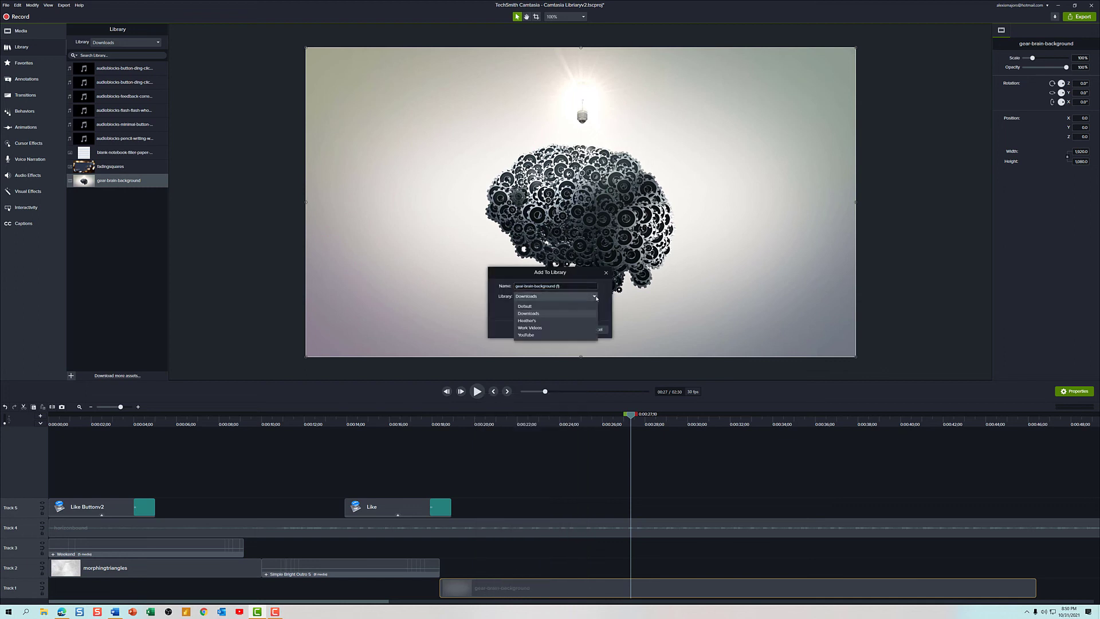
left_click(530, 327)
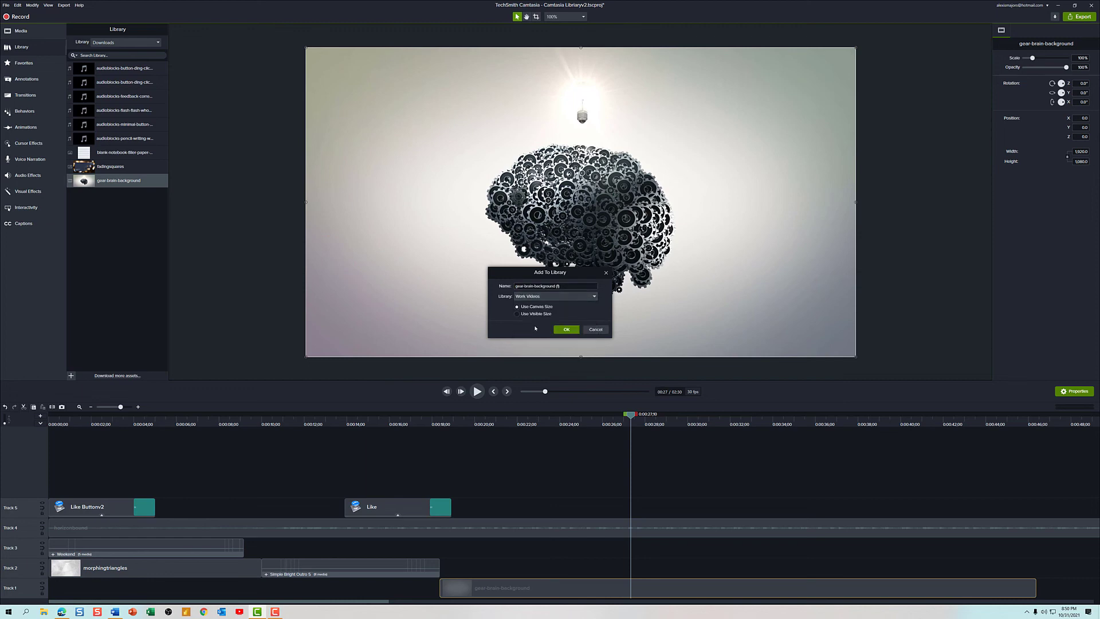
left_click(568, 333)
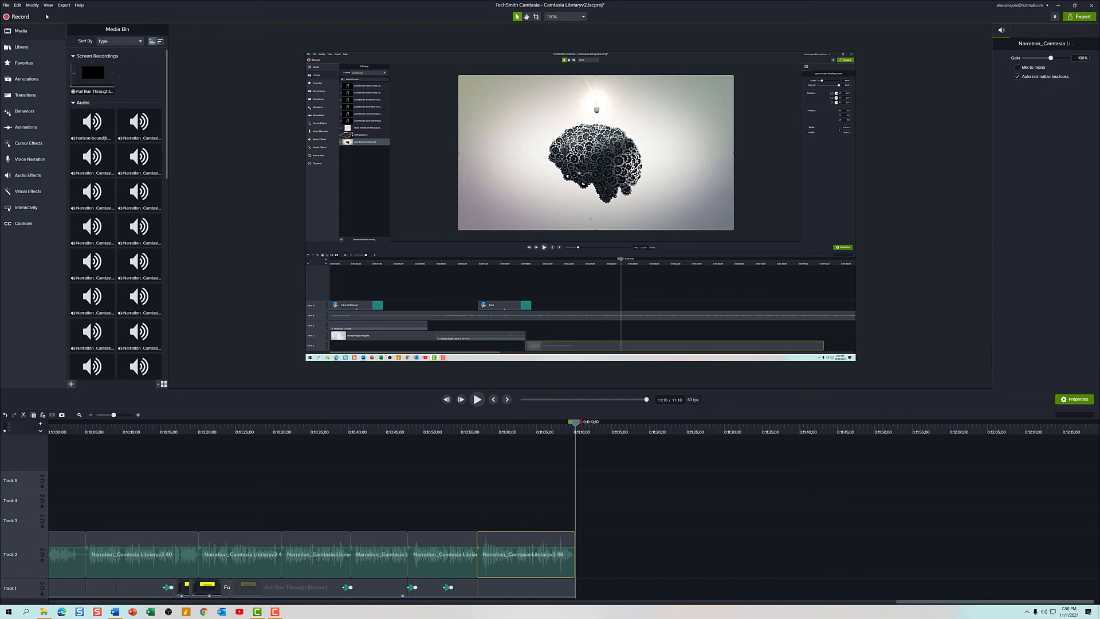
- Show the Work Videos library and export it
left_click(23, 48)
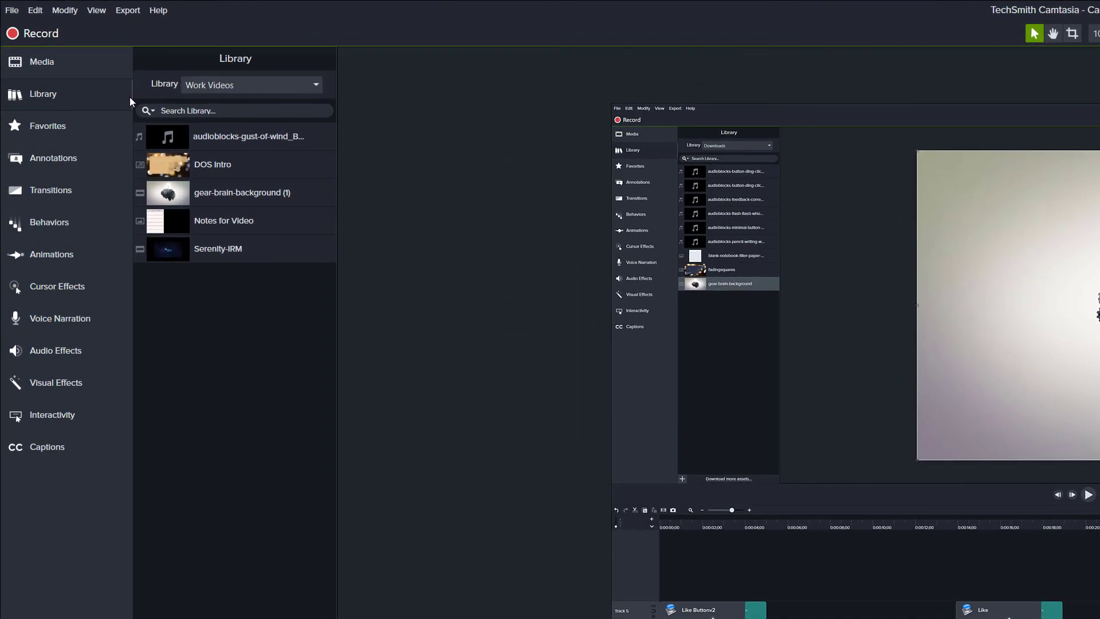
left_click(319, 85)
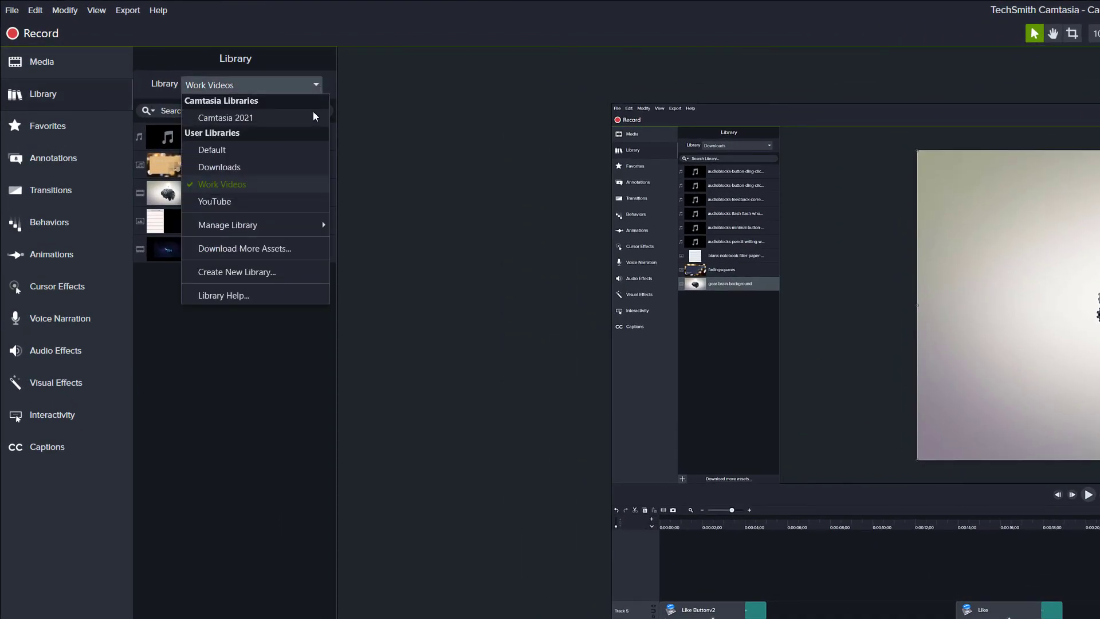
mouse_move(306, 225)
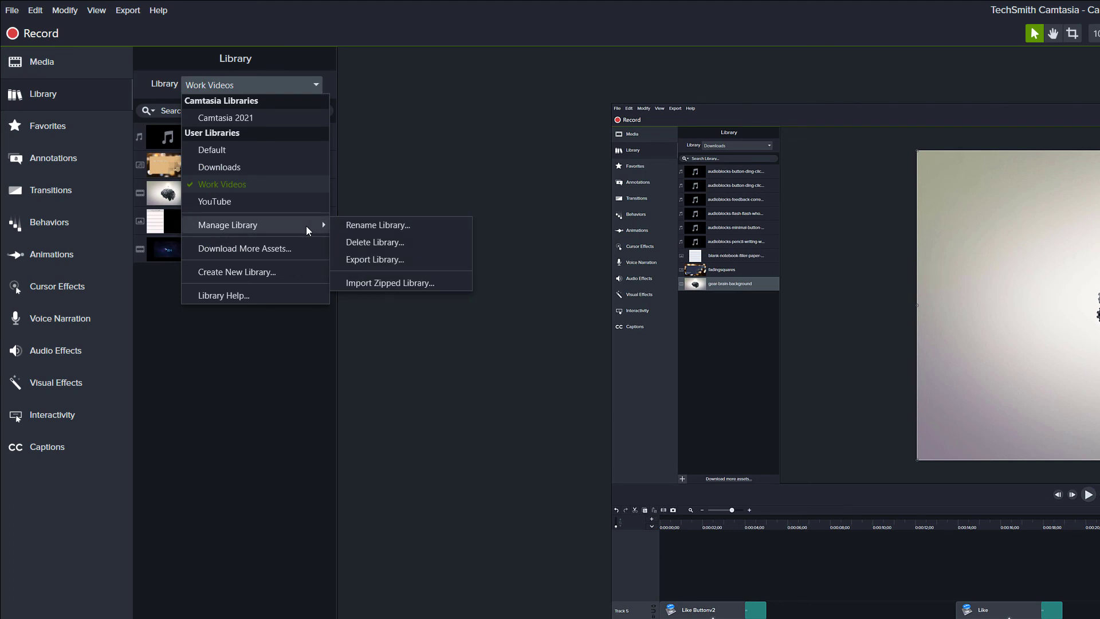
left_click(389, 261)
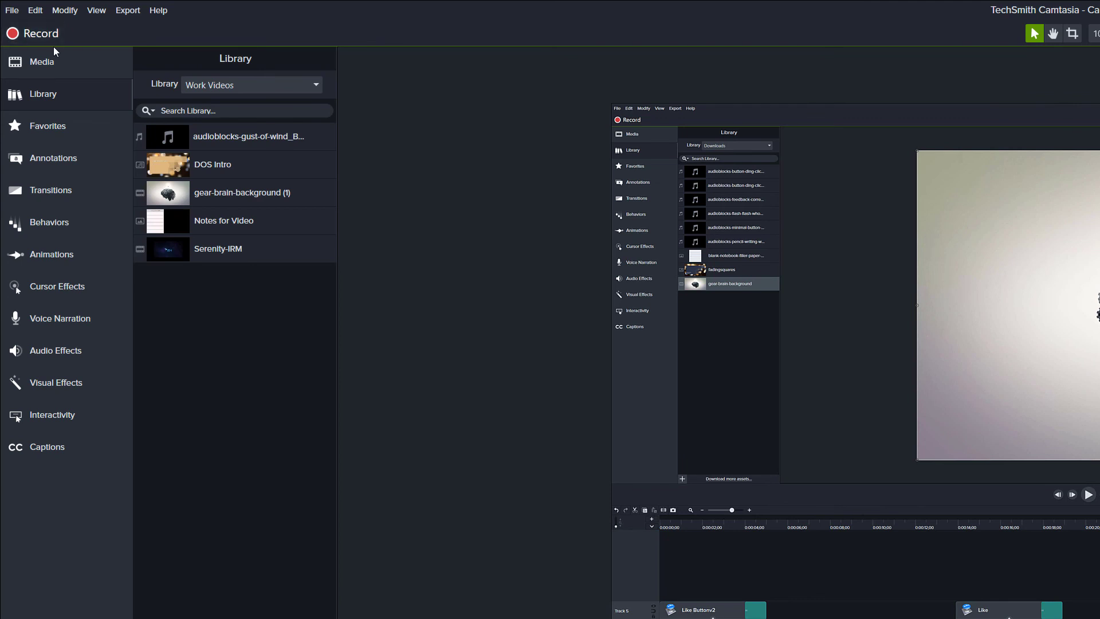
- Import a zipped library file from the YouTube Videos folder on Storage (D:)
left_click(318, 85)
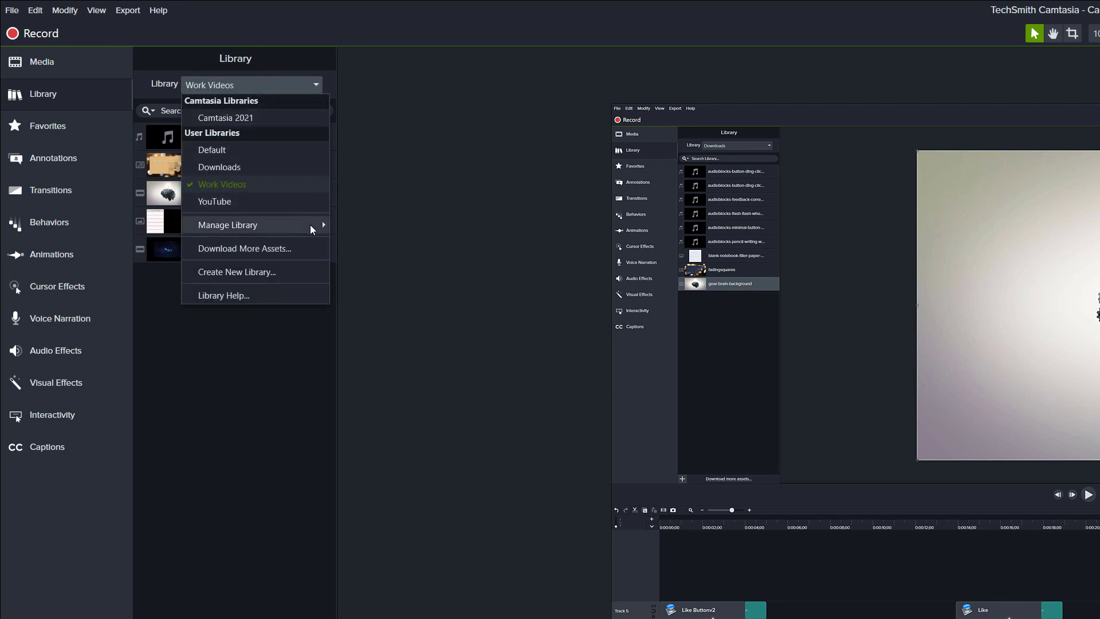
mouse_move(310, 225)
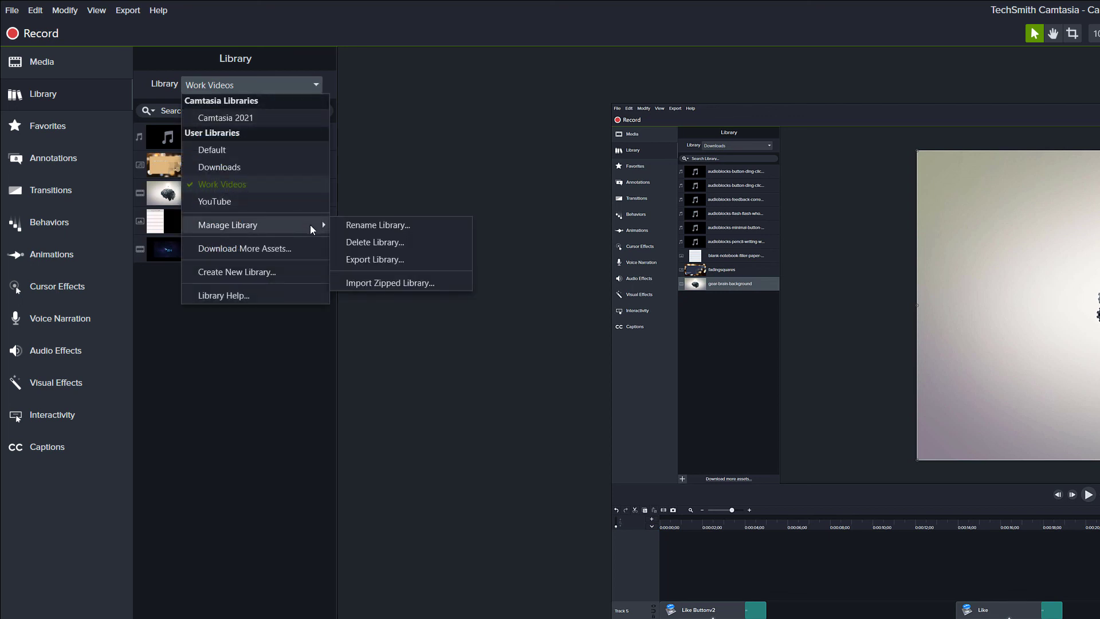
left_click(382, 283)
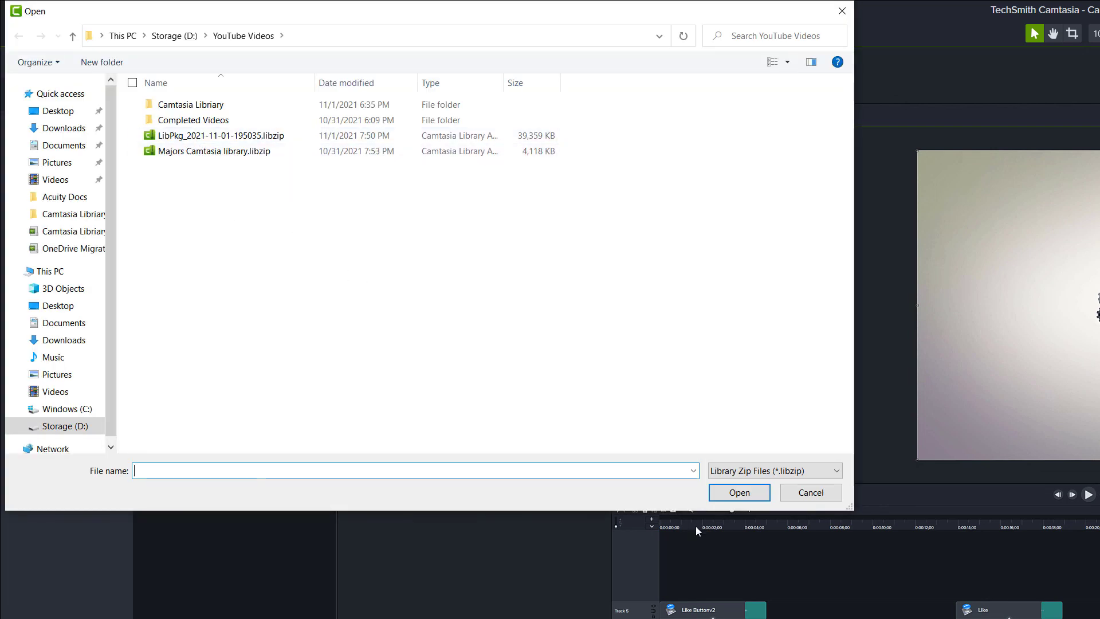
left_click(810, 493)
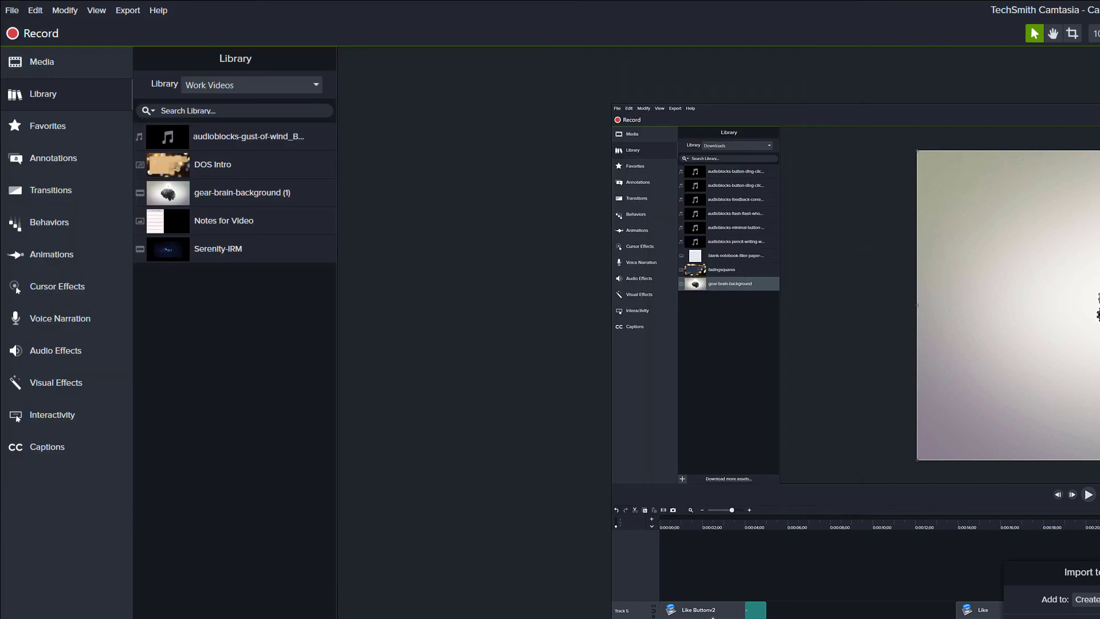